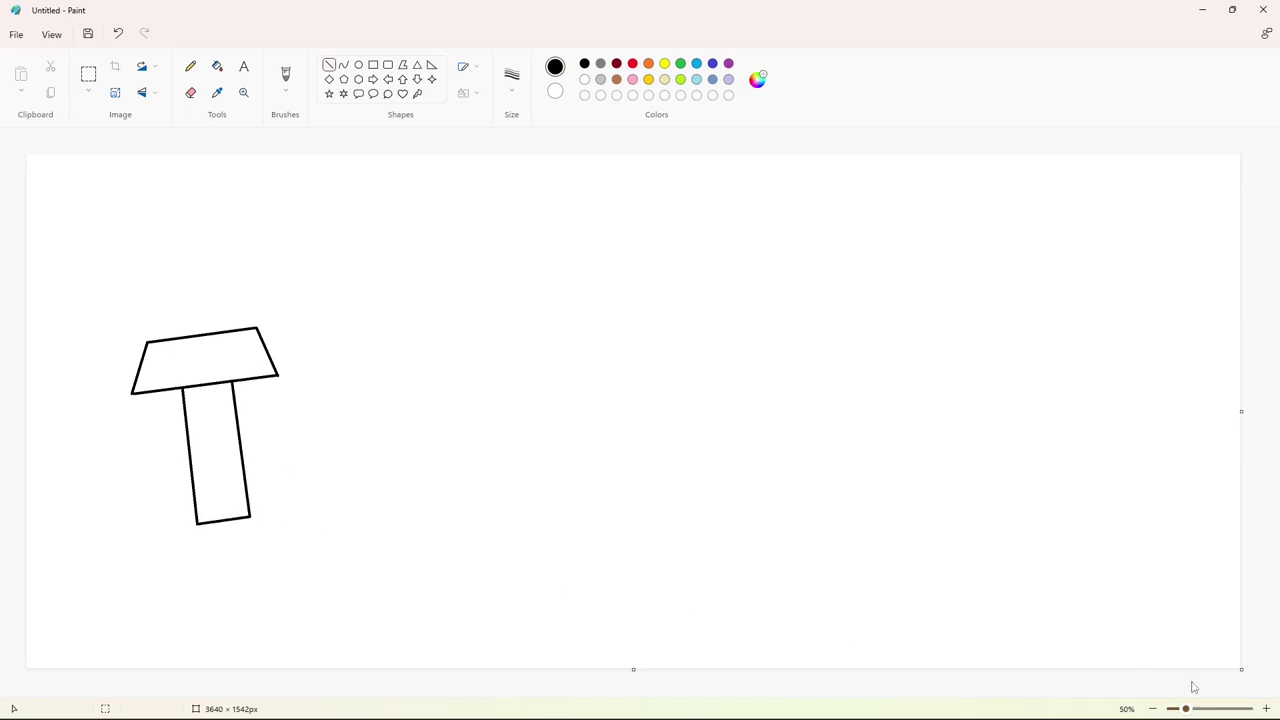
Remove the line between the T's crossbar and stem by cutting it with a white line and filling the remainder white.
left_click(1265, 708)
left_click(585, 80)
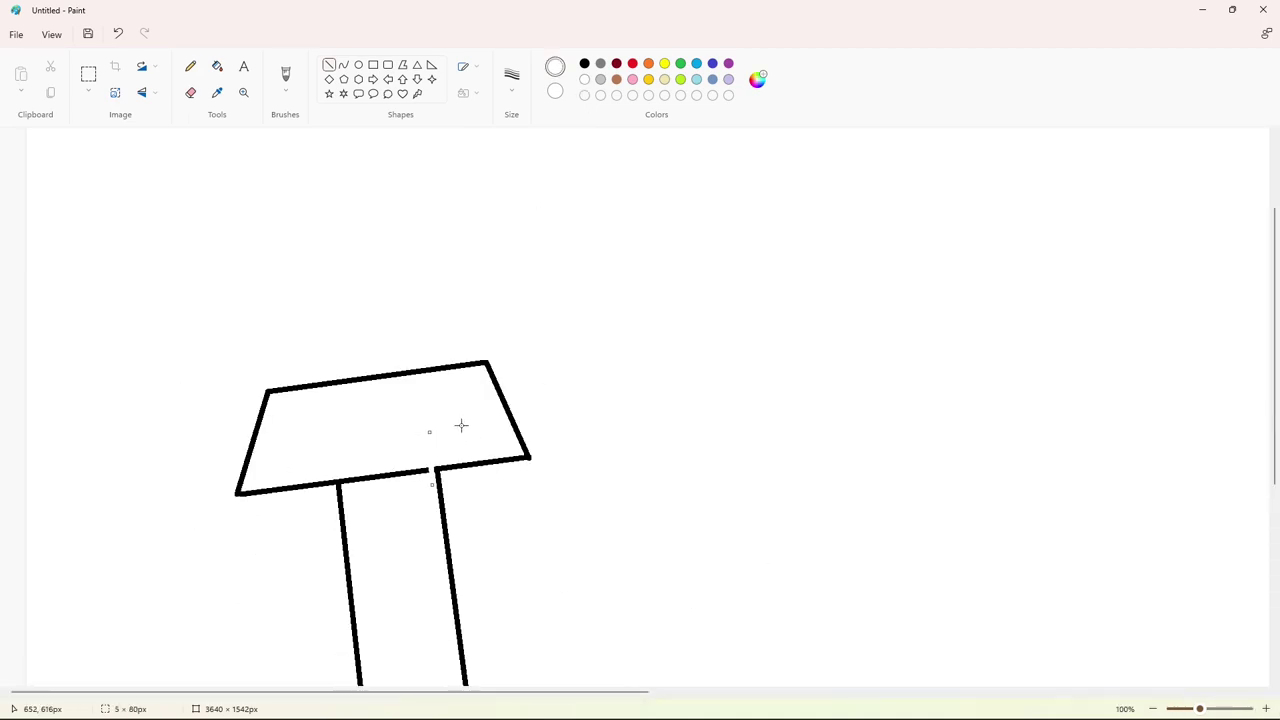
left_click(217, 66)
left_click(409, 469)
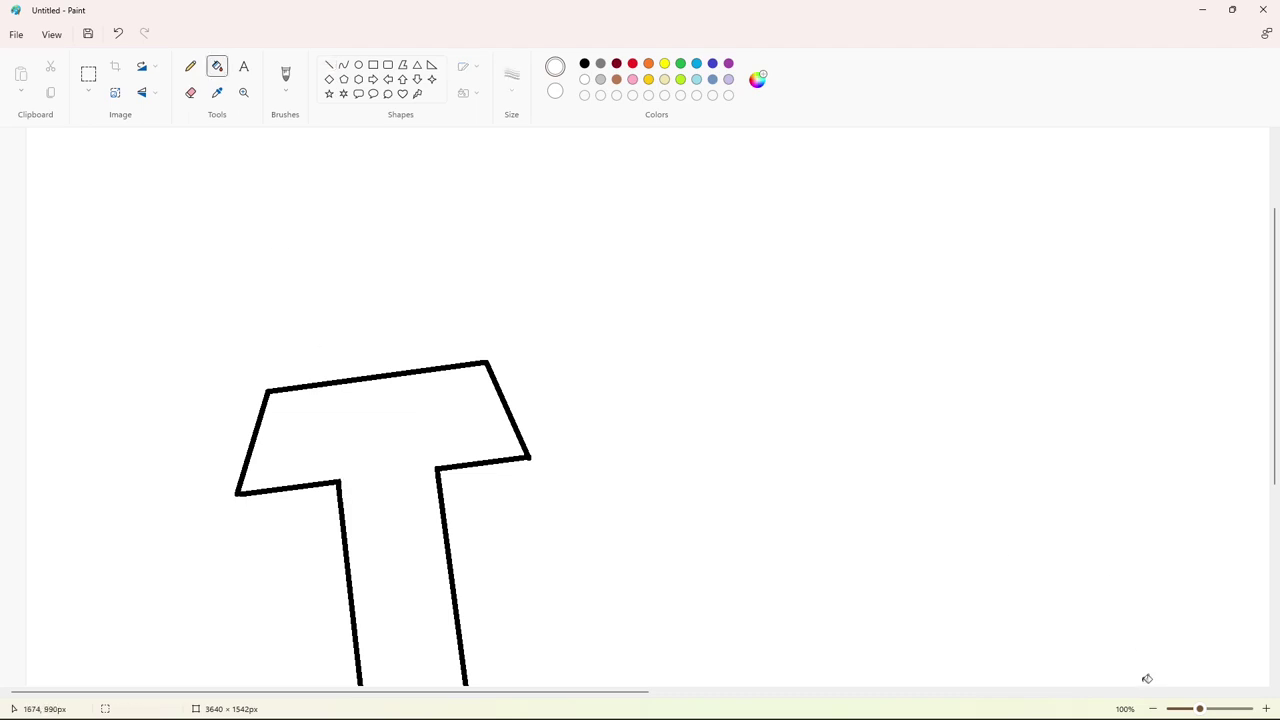
left_click(1152, 708)
Draw two thin purple horizontal guide lines above and below the T, the upper one about 3185 px long.
left_click(329, 66)
left_click(511, 80)
left_click(525, 145)
left_click_drag(168, 534, 297, 535)
key("ctrl+z")
left_click_drag(112, 531, 1138, 531)
left_click_drag(101, 313, 1163, 313)
left_click_drag(1052, 313, 1057, 324)
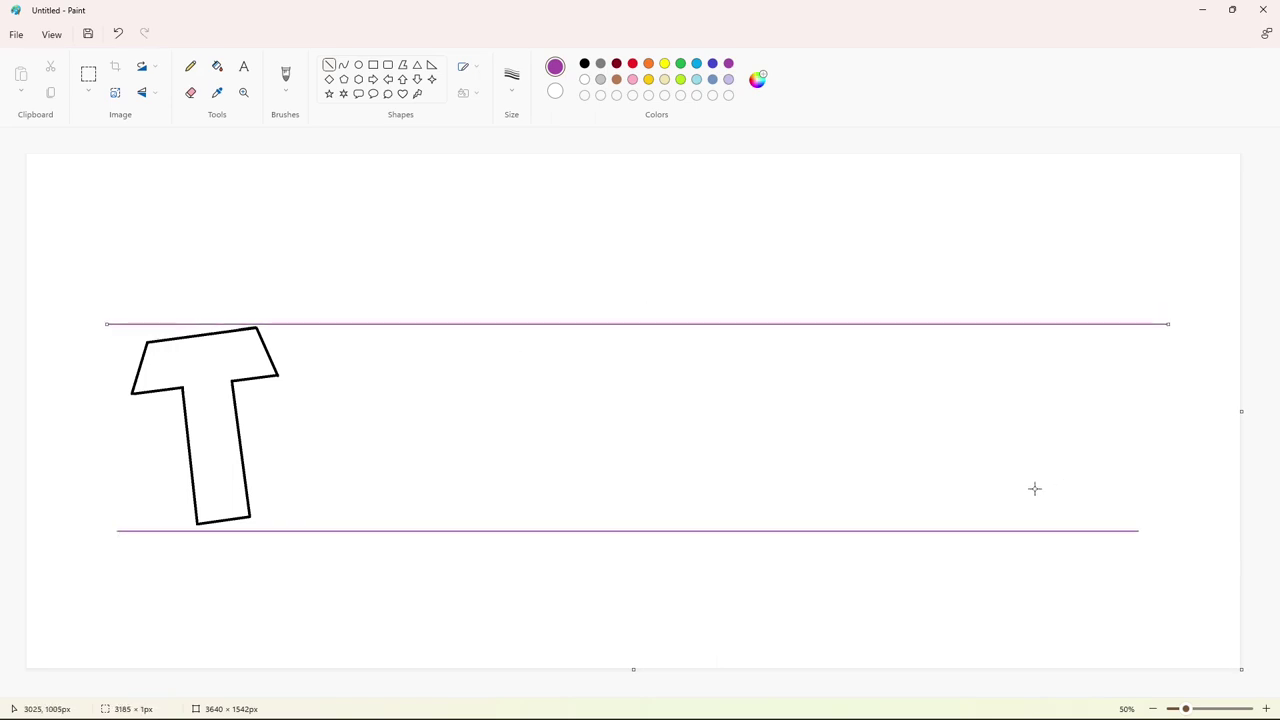
left_click(1034, 488)
Draw the letter O beside the T as a black outer ellipse fitted between the guides with a smaller ellipse inside.
left_click(358, 65)
left_click(512, 78)
left_click(512, 202)
left_click(585, 64)
left_click_drag(254, 341, 397, 513)
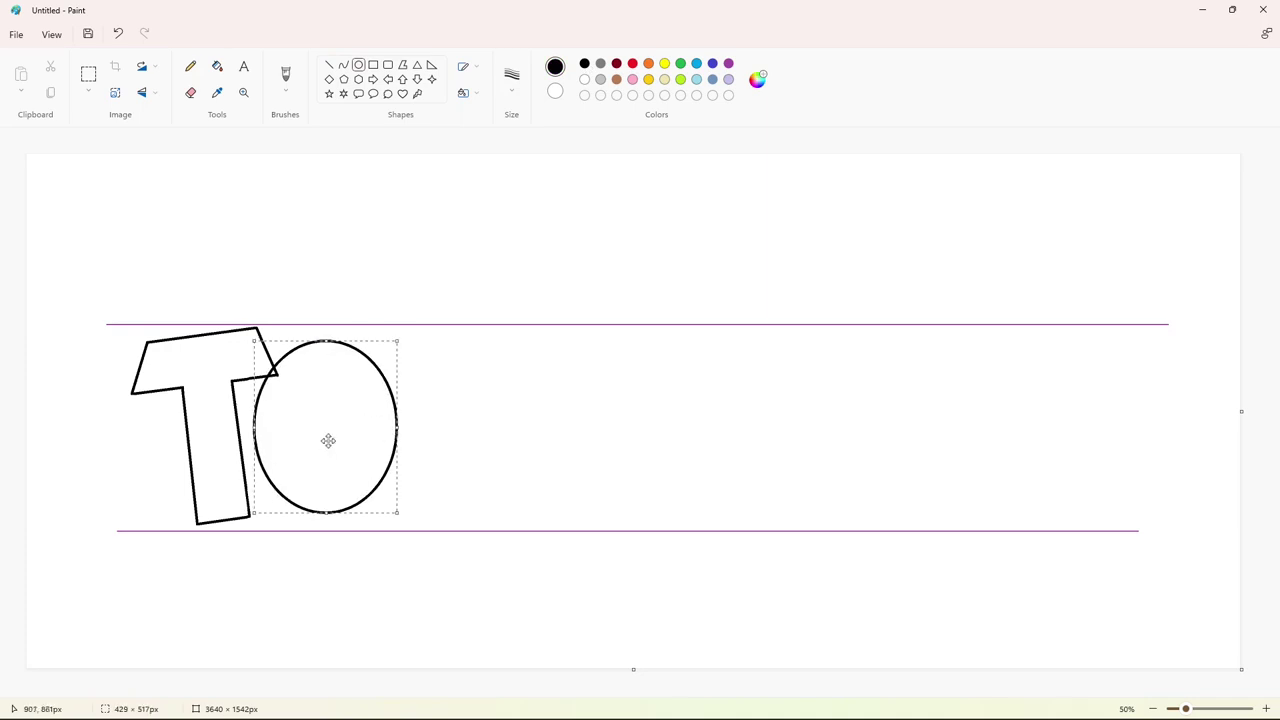
left_click_drag(328, 440, 312, 443)
left_click_drag(310, 345, 310, 336)
left_click_drag(310, 516, 311, 524)
left_click_drag(381, 428, 390, 427)
left_click_drag(238, 430, 235, 432)
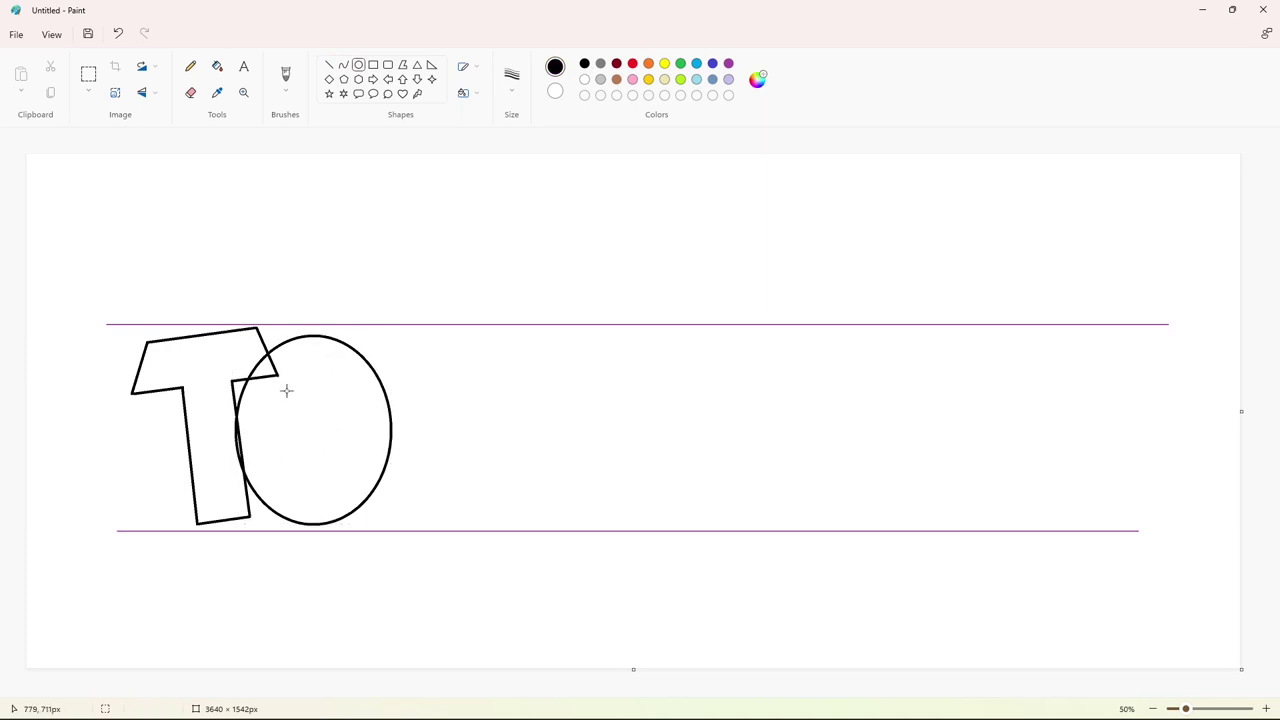
left_click_drag(288, 387, 340, 476)
Cut the O's outline with short white lines where it crosses the T's crossbar.
left_click(1253, 693)
scroll(860, 582, "up", 1)
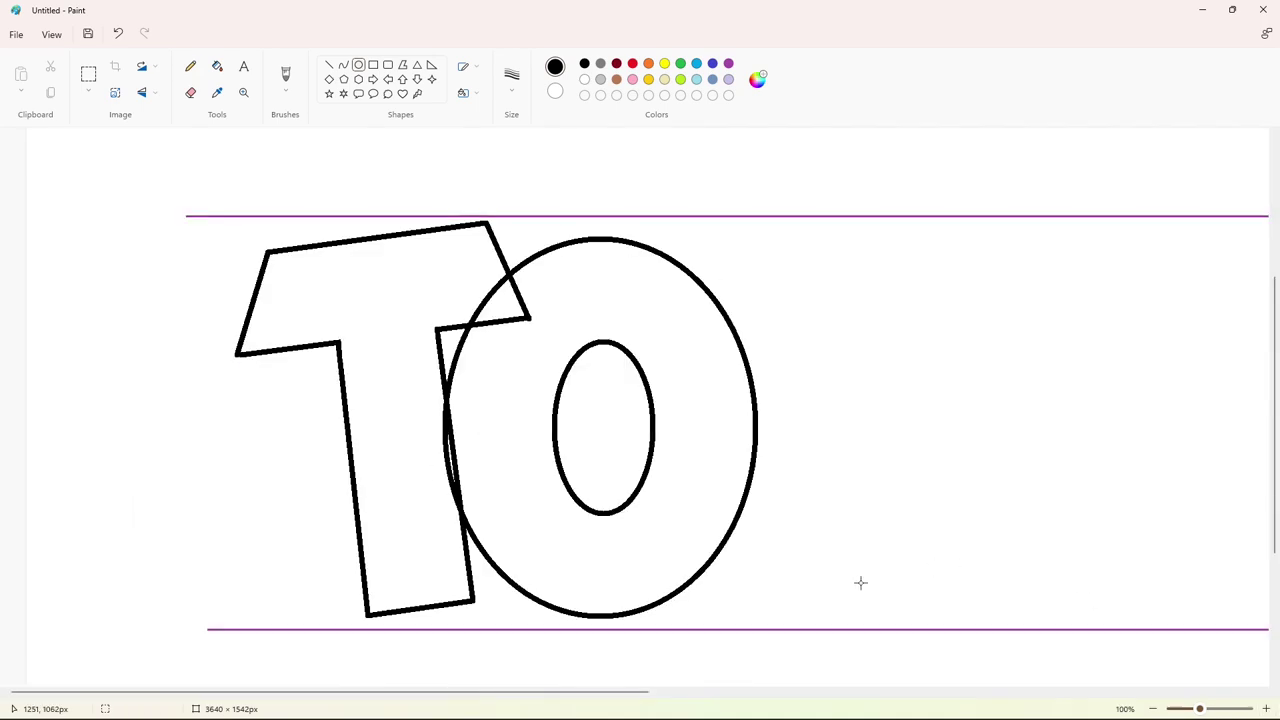
left_click(330, 66)
left_click(584, 79)
left_click_drag(502, 268, 511, 286)
left_click_drag(462, 324, 494, 319)
key("Up")
key("Up")
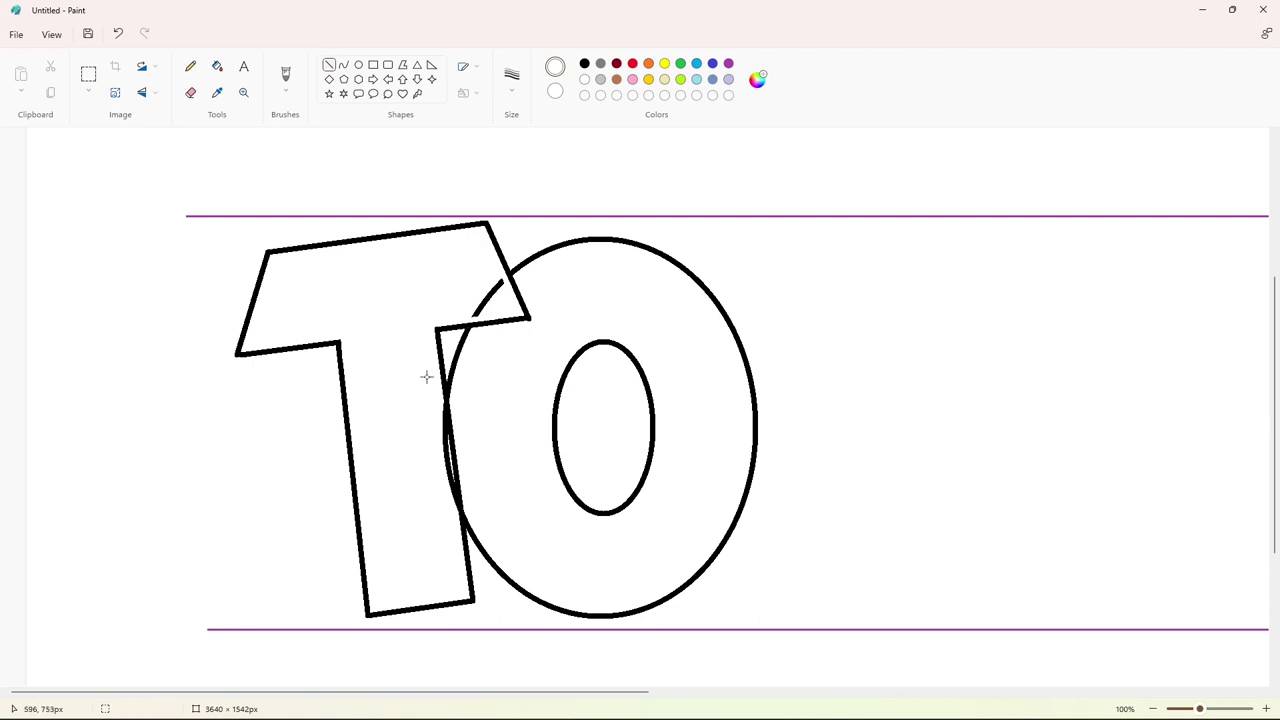
Cover the part of the O's outline that overlaps the T's stem with a white line along the stem's edge.
left_click_drag(440, 366, 463, 548)
key("Left")
key("Left")
key("Left")
key("Left")
key("Left")
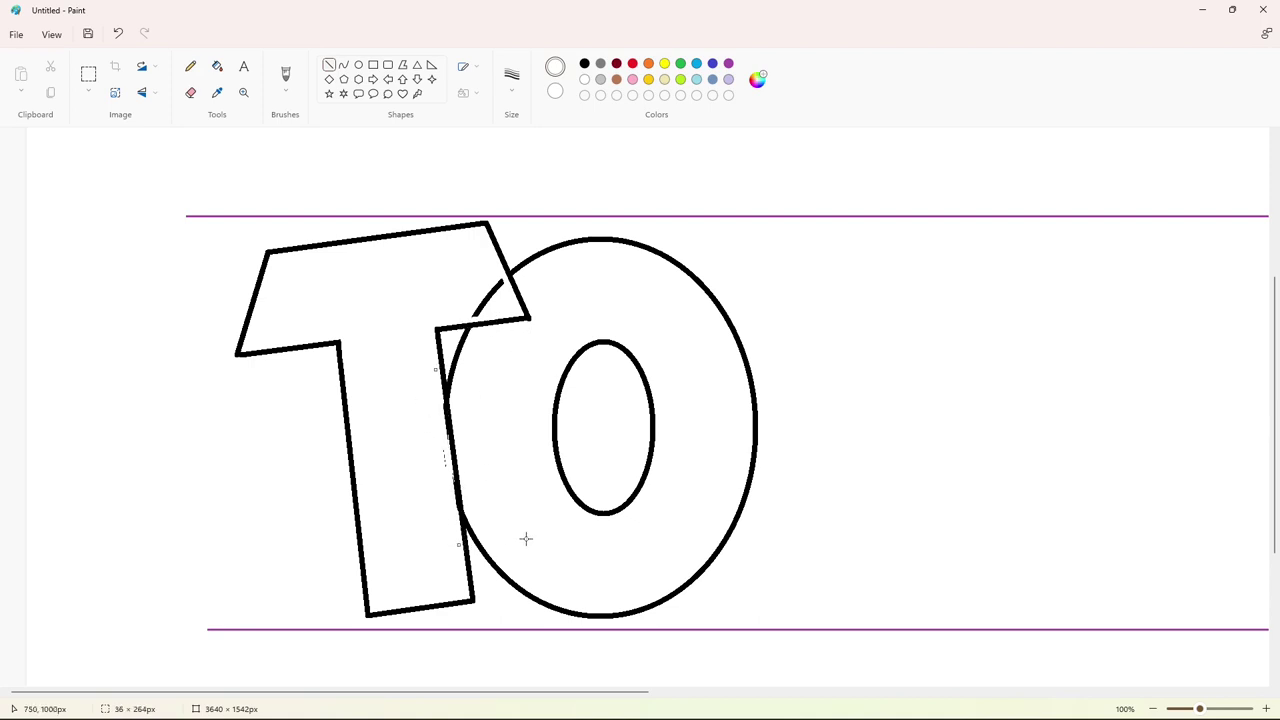
left_click_drag(435, 370, 437, 372)
left_click(506, 400)
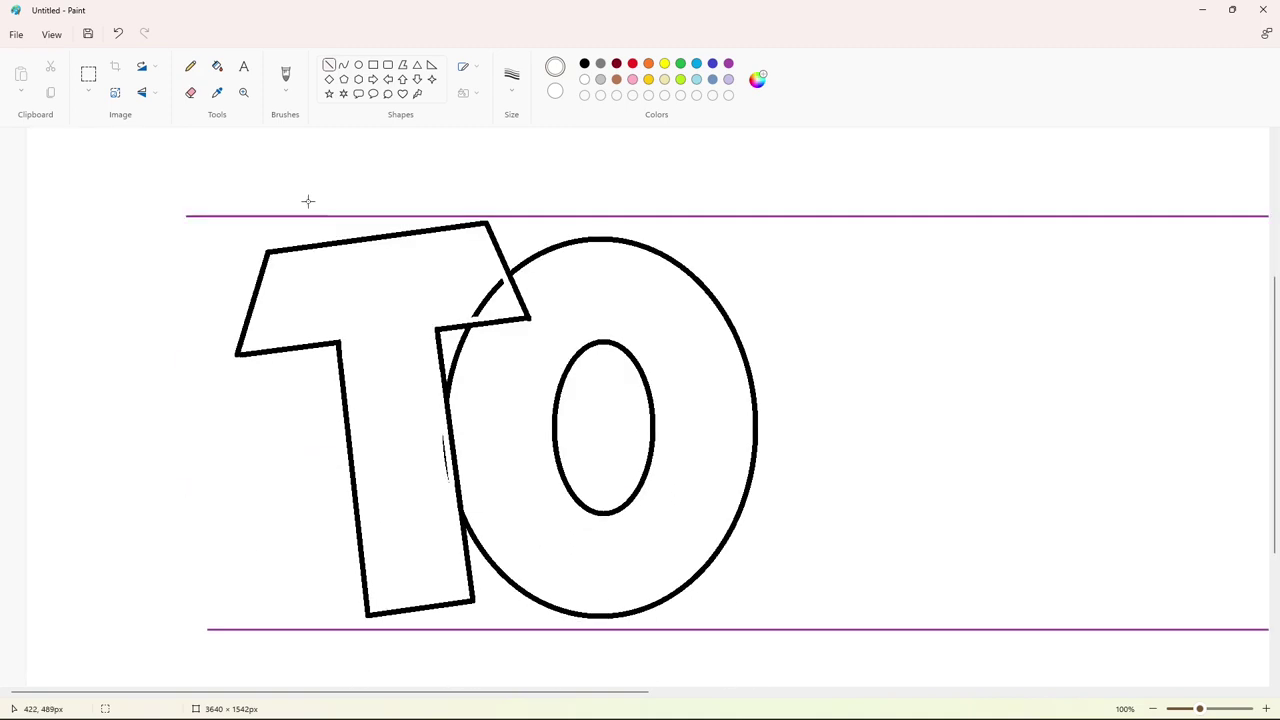
Fill the leftover pieces of the O's outline inside the T with white and ready the Eraser for the remaining specks.
left_click(217, 66)
left_click(446, 452)
left_click(488, 298)
left_click(191, 92)
left_click(512, 79)
left_click(522, 207)
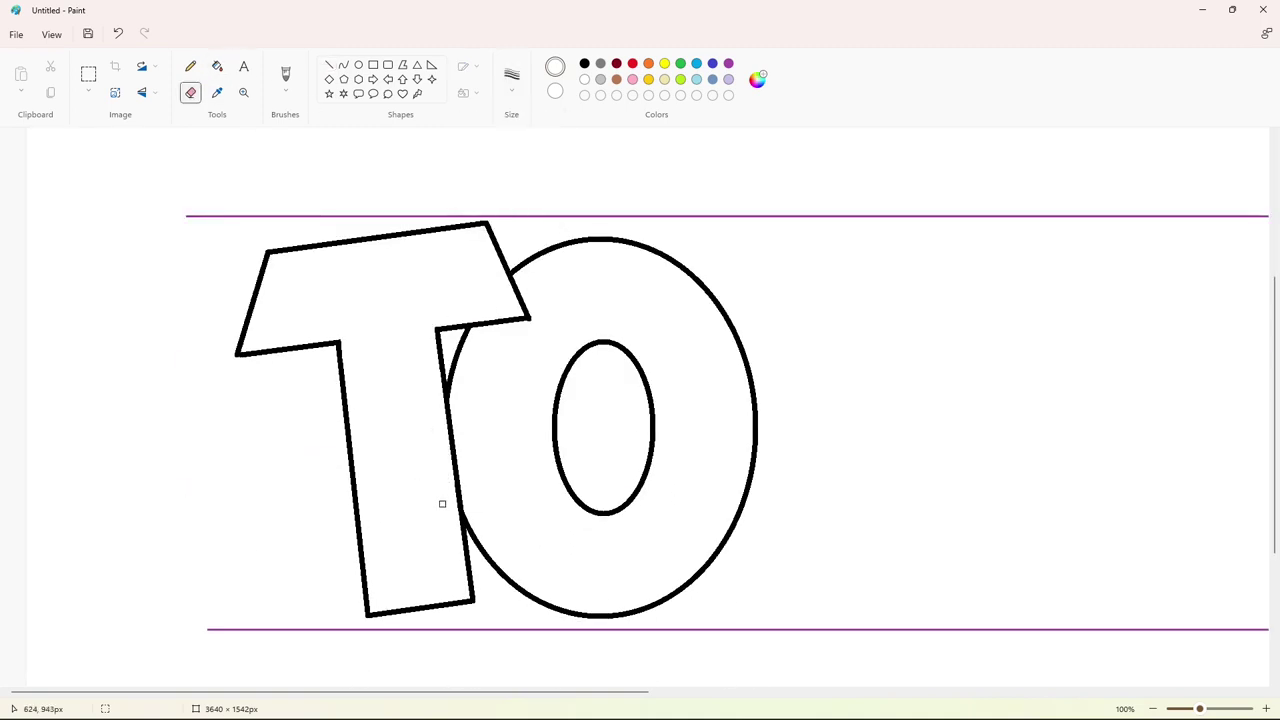
Draw the angular outline of the letter M in black straight lines behind the O's edge.
scroll(935, 560, "down", 2)
left_click(336, 65)
left_click(584, 63)
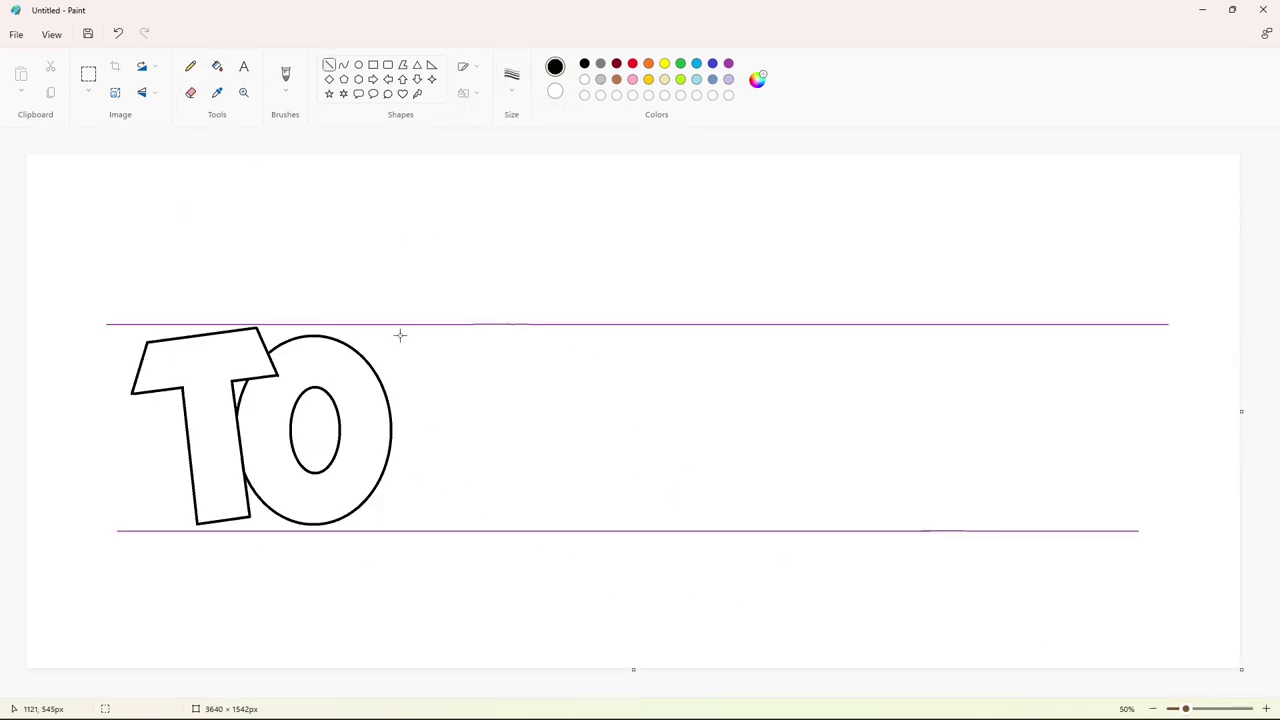
mouse_move(385, 386)
left_mouse_down()
mouse_move(400, 336)
mouse_move(429, 412)
mouse_move(467, 340)
mouse_move(504, 516)
mouse_move(459, 530)
left_mouse_up()
left_click_drag(348, 517, 408, 487)
left_click_drag(459, 528, 448, 483)
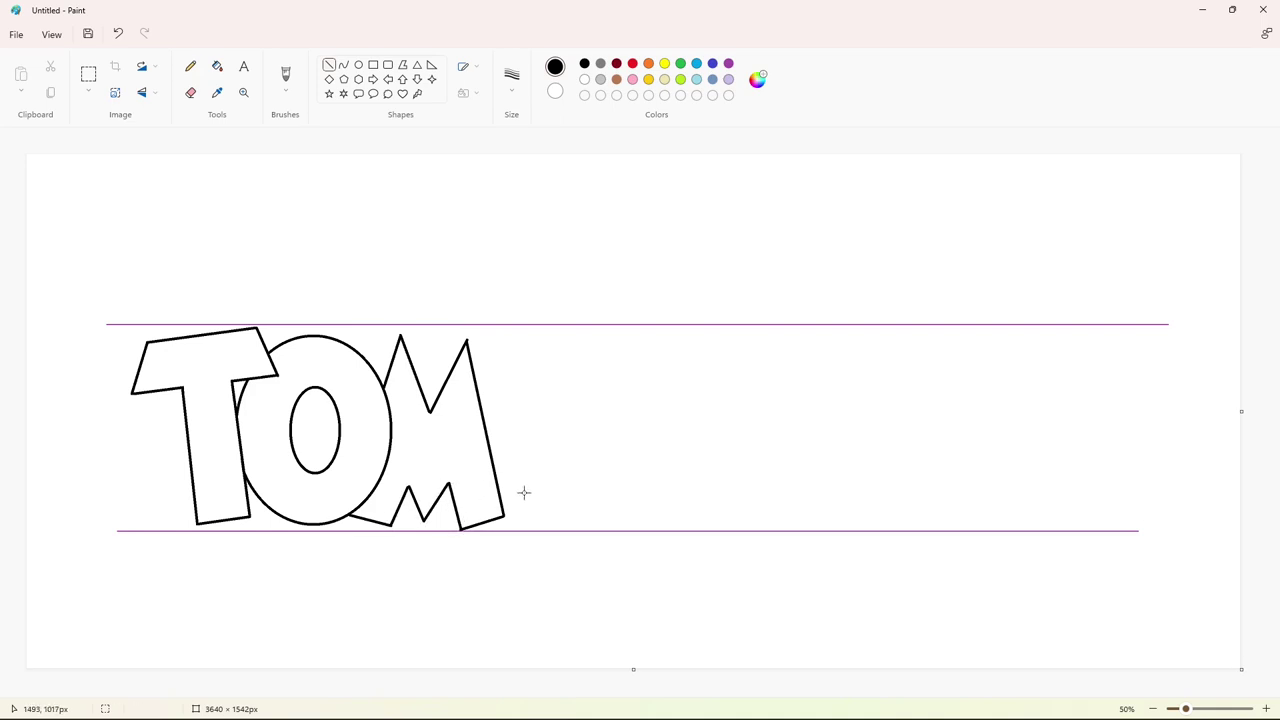
Draw two parallel purple guide lines slanting upward beside the M.
left_click(716, 80)
left_click_drag(511, 407, 666, 363)
left_click_drag(509, 449, 681, 401)
left_click(706, 408)
Draw the rounded opening curve of the script letter a between the slanted guides in black with the Curve tool.
left_click(514, 90)
left_click(522, 197)
left_click(585, 65)
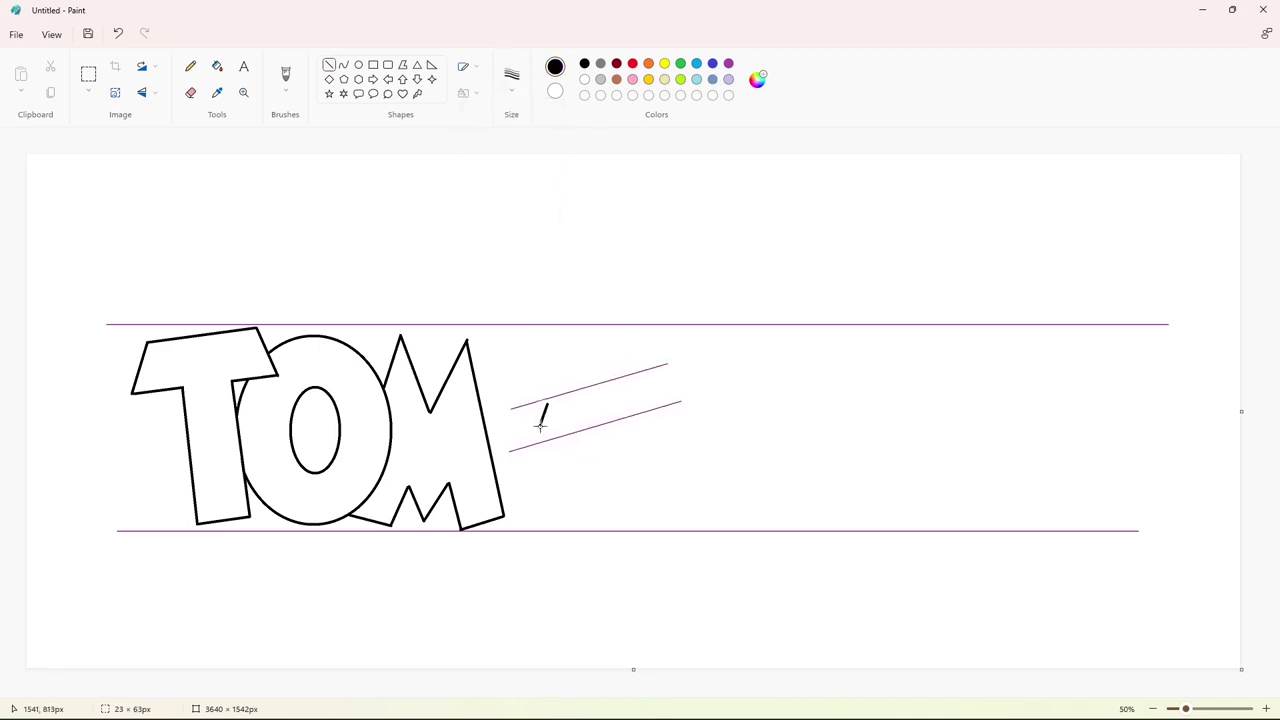
key("ctrl+z")
left_click(343, 64)
left_click(511, 74)
left_click(513, 178)
left_click_drag(540, 433, 540, 438)
left_click(537, 380)
left_click_drag(529, 405, 500, 474)
key("ctrl+z")
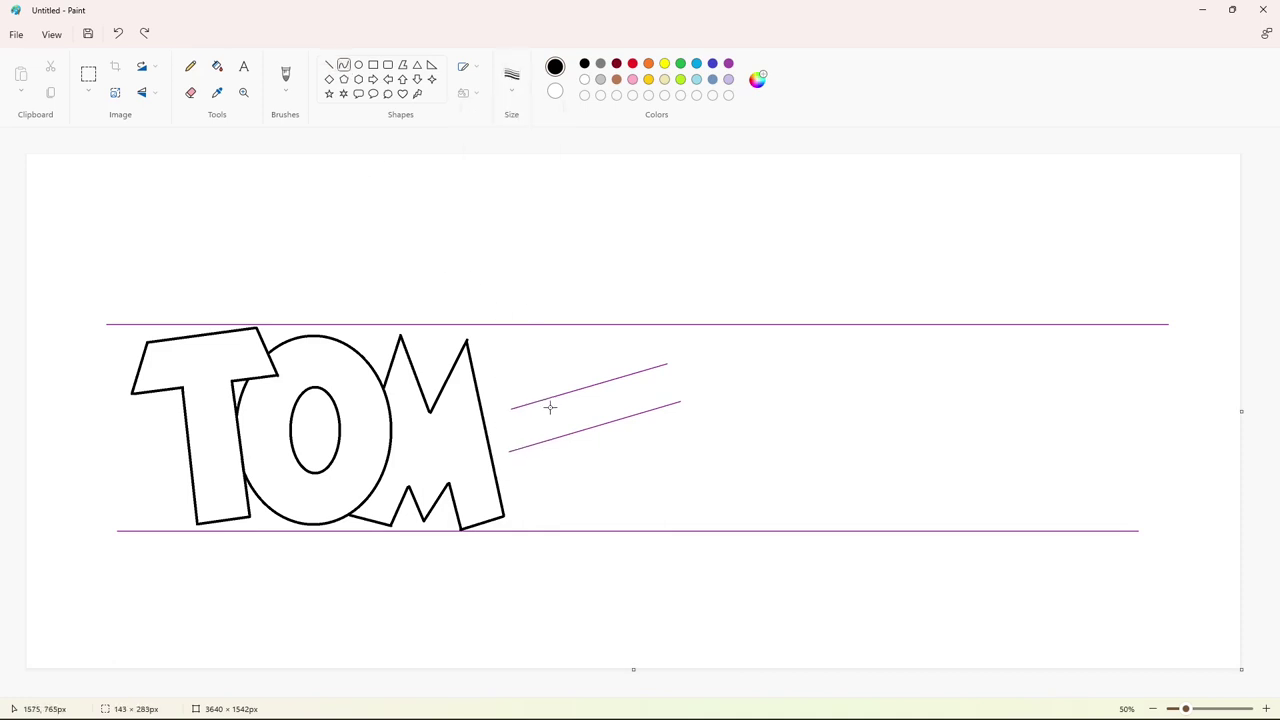
left_click(519, 384)
left_click_drag(518, 398, 509, 474)
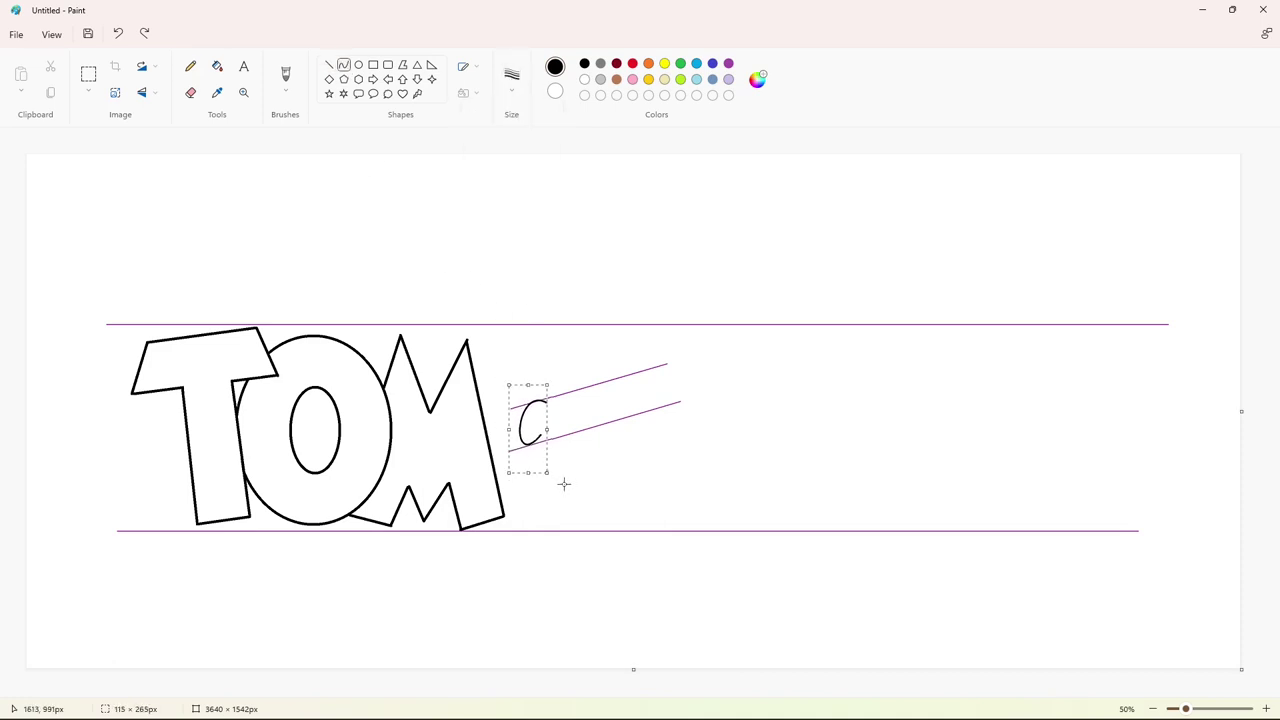
left_click(567, 482)
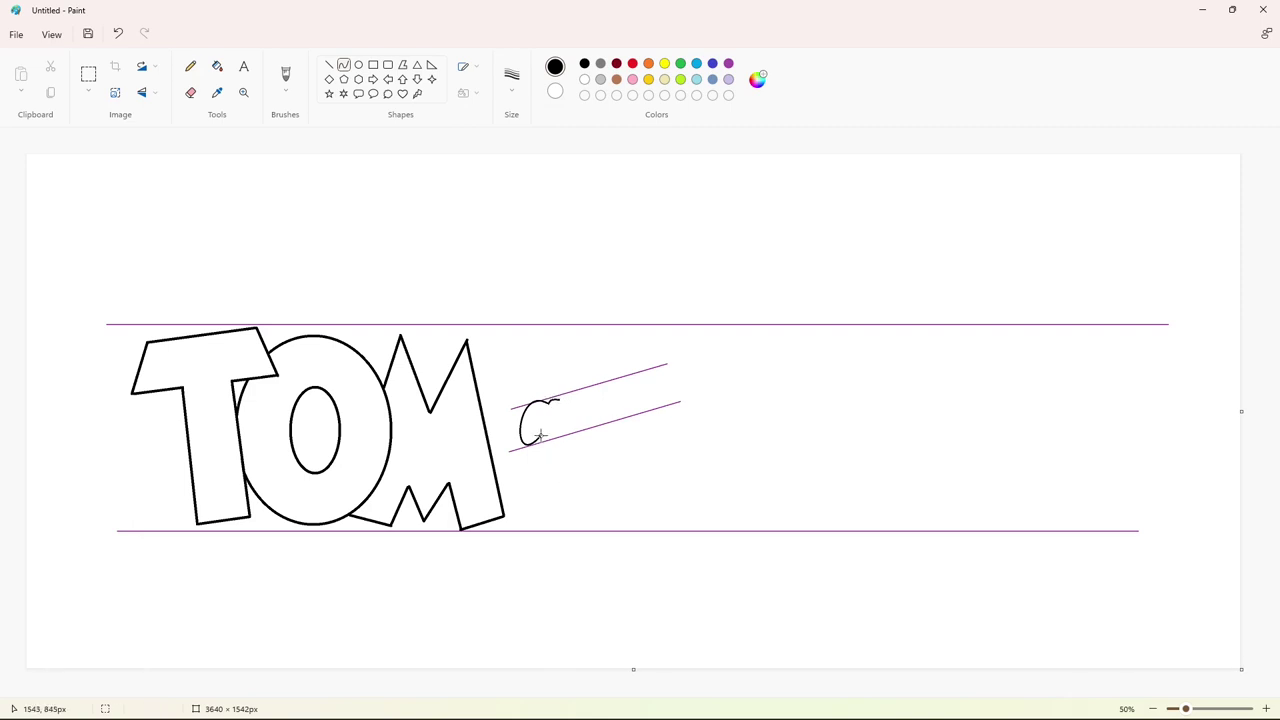
Draw the rest of the script a, the joined n and the bowl of the d with curves between the slanted guides.
left_click_drag(547, 440, 547, 421)
left_click_drag(552, 425, 554, 433)
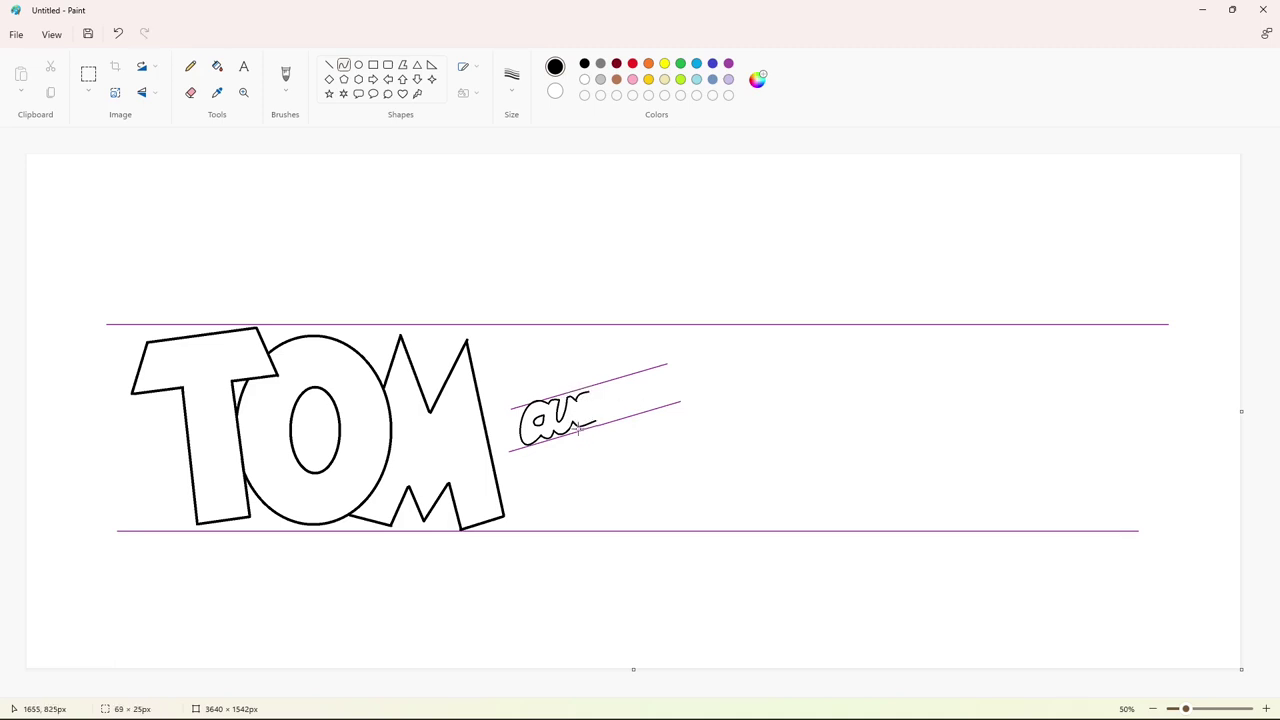
key("ctrl+z")
left_click(585, 433)
left_click_drag(593, 420, 617, 382)
left_click(637, 451)
left_click(589, 391)
left_click(602, 373)
left_click(655, 412)
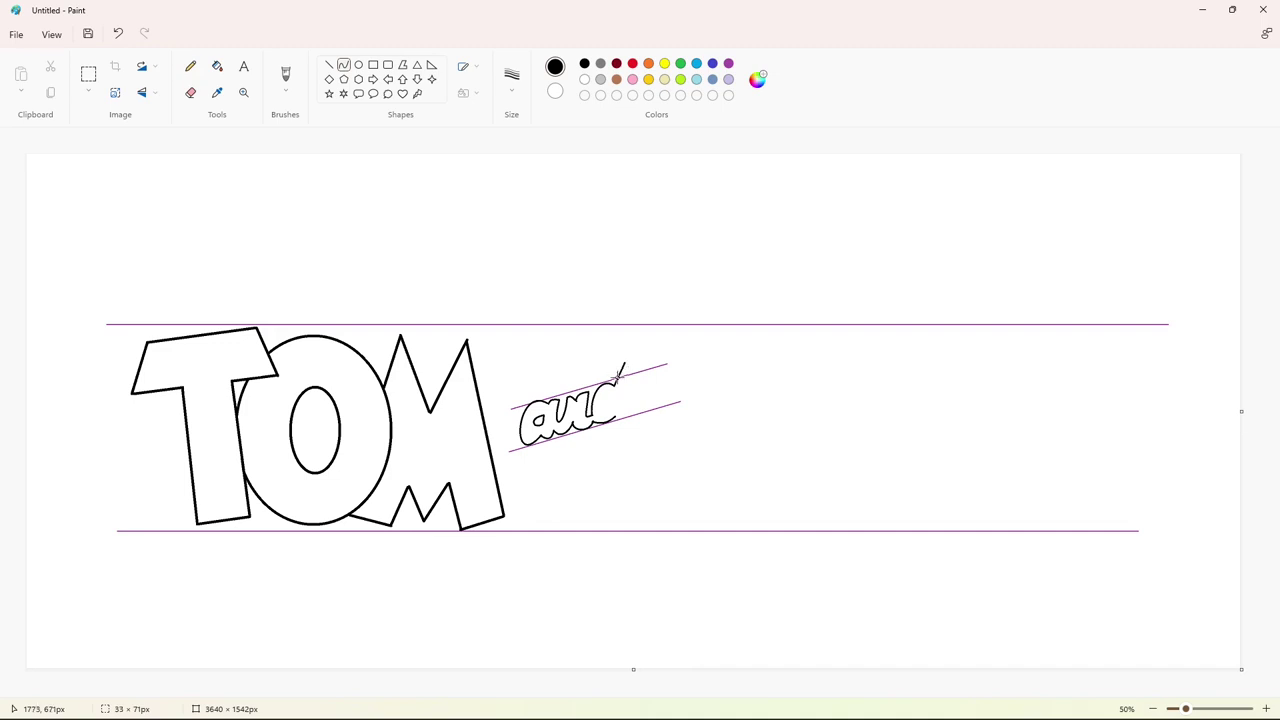
Draw the slanted stem of the d and complete its bowl with curves to finish the word "and".
left_click_drag(608, 286, 431, 157)
key("ctrl+z")
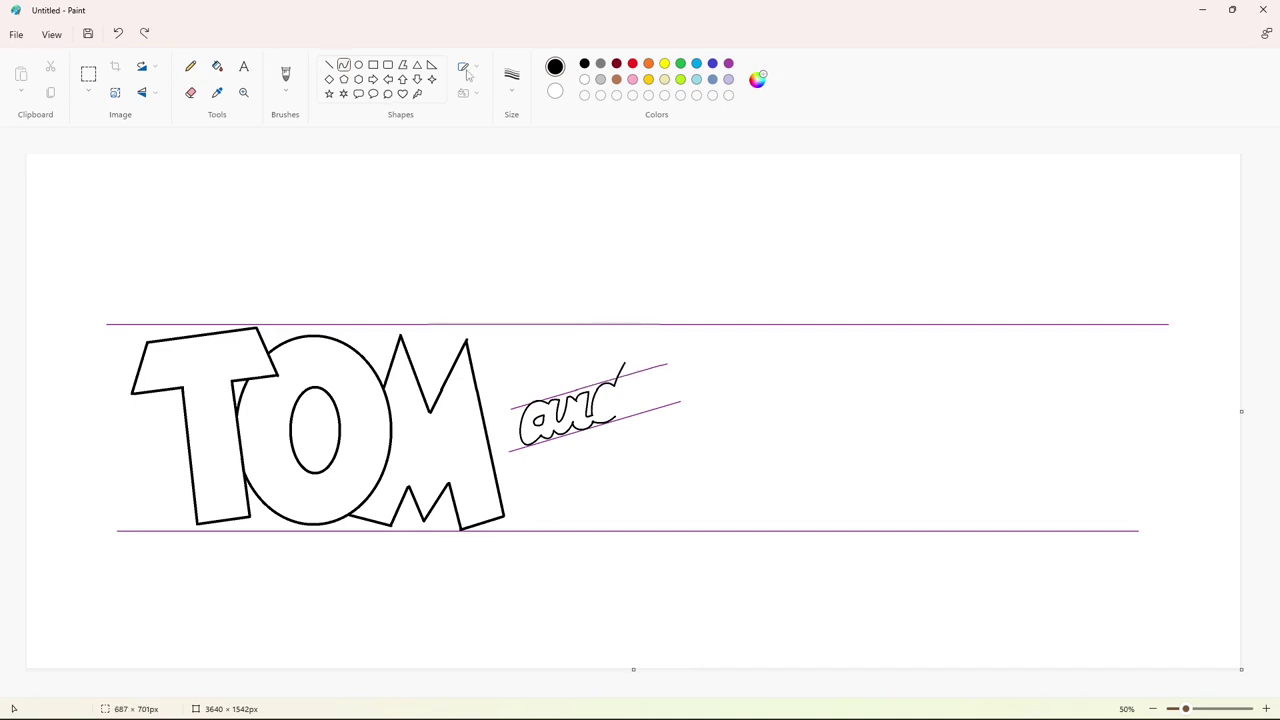
mouse_move(619, 362)
left_mouse_down()
mouse_move(636, 363)
mouse_move(619, 412)
left_mouse_up()
left_click(673, 372)
left_click(344, 65)
left_click(688, 406)
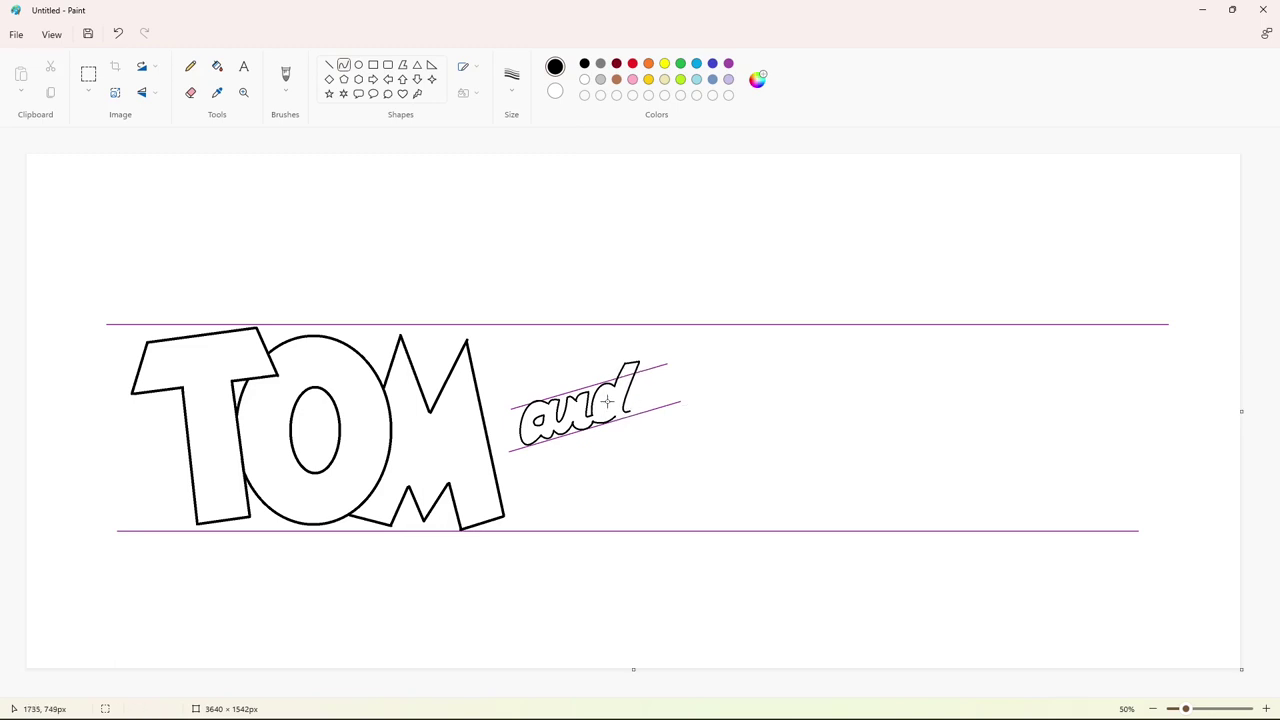
left_click_drag(695, 422, 602, 398)
key("ctrl+z")
left_click(666, 410)
Draw a curved underline swash beneath "and", closed at its pointed end and joined to the d.
left_click_drag(616, 419, 531, 461)
left_click(651, 467)
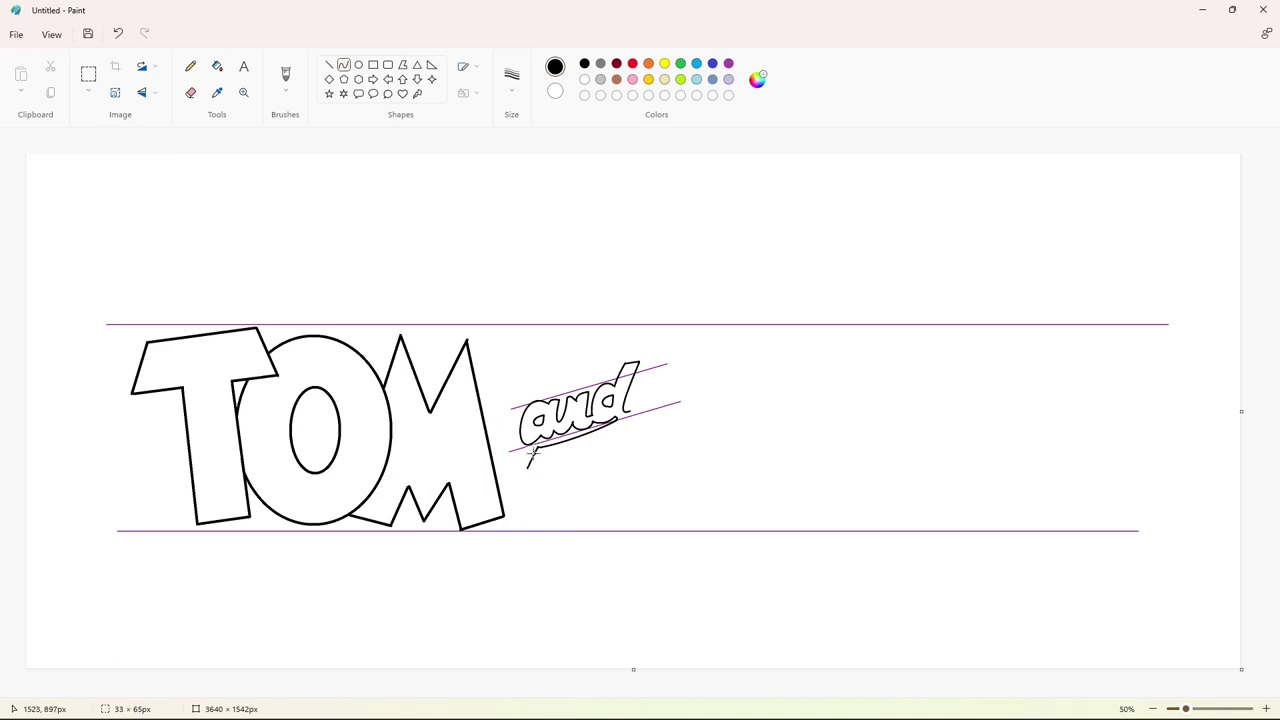
left_click(580, 470)
left_click(328, 66)
left_click(343, 65)
mouse_move(631, 421)
left_mouse_down()
mouse_move(528, 468)
mouse_move(568, 456)
left_mouse_up()
left_click(714, 478)
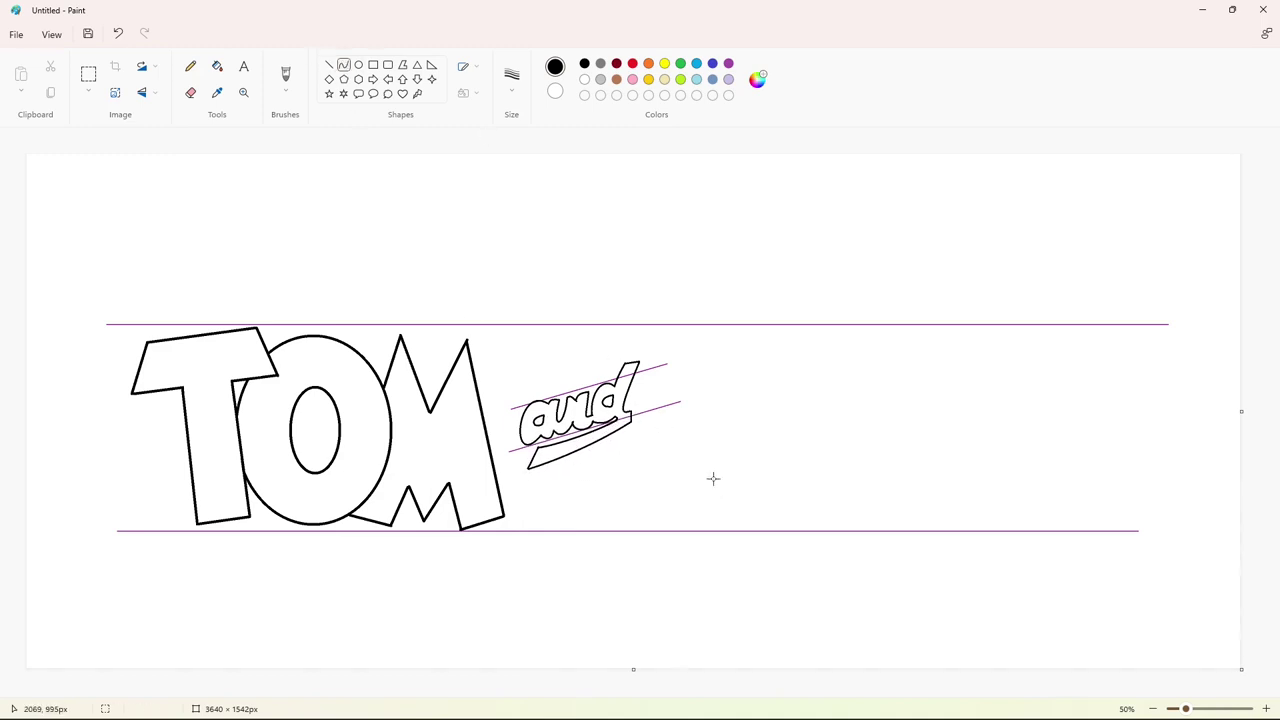
Draw the J's slanted top, inner edge and hook tip in thicker black lines and curves beside "and".
left_click(511, 85)
left_click(511, 210)
left_click_drag(654, 350, 739, 334)
key("ctrl+z")
left_click(329, 65)
mouse_move(654, 350)
left_mouse_down()
mouse_move(702, 339)
mouse_move(625, 462)
left_mouse_up()
left_click(742, 338)
left_click(343, 65)
left_click_drag(642, 443, 660, 477)
mouse_move(644, 478)
left_mouse_down()
mouse_move(640, 490)
mouse_move(593, 484)
left_mouse_up()
left_click(702, 486)
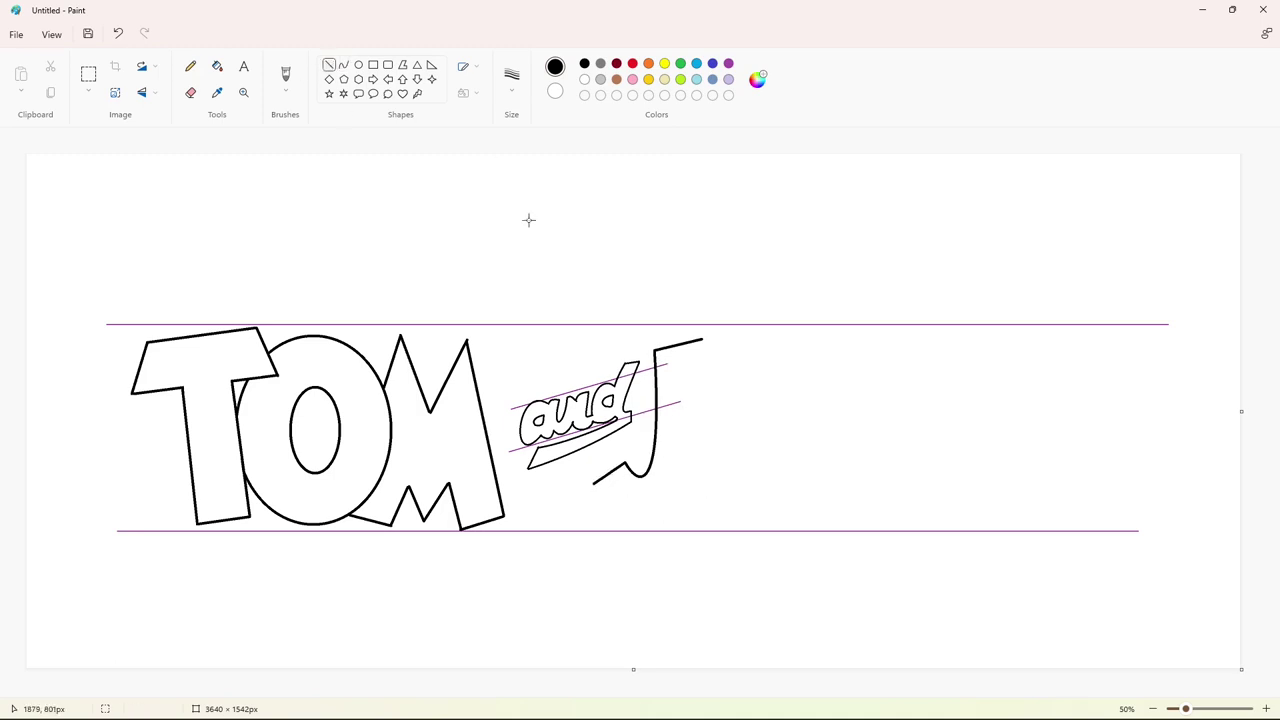
mouse_move(700, 340)
left_mouse_down()
mouse_move(600, 471)
mouse_move(726, 534)
mouse_move(617, 554)
left_mouse_up()
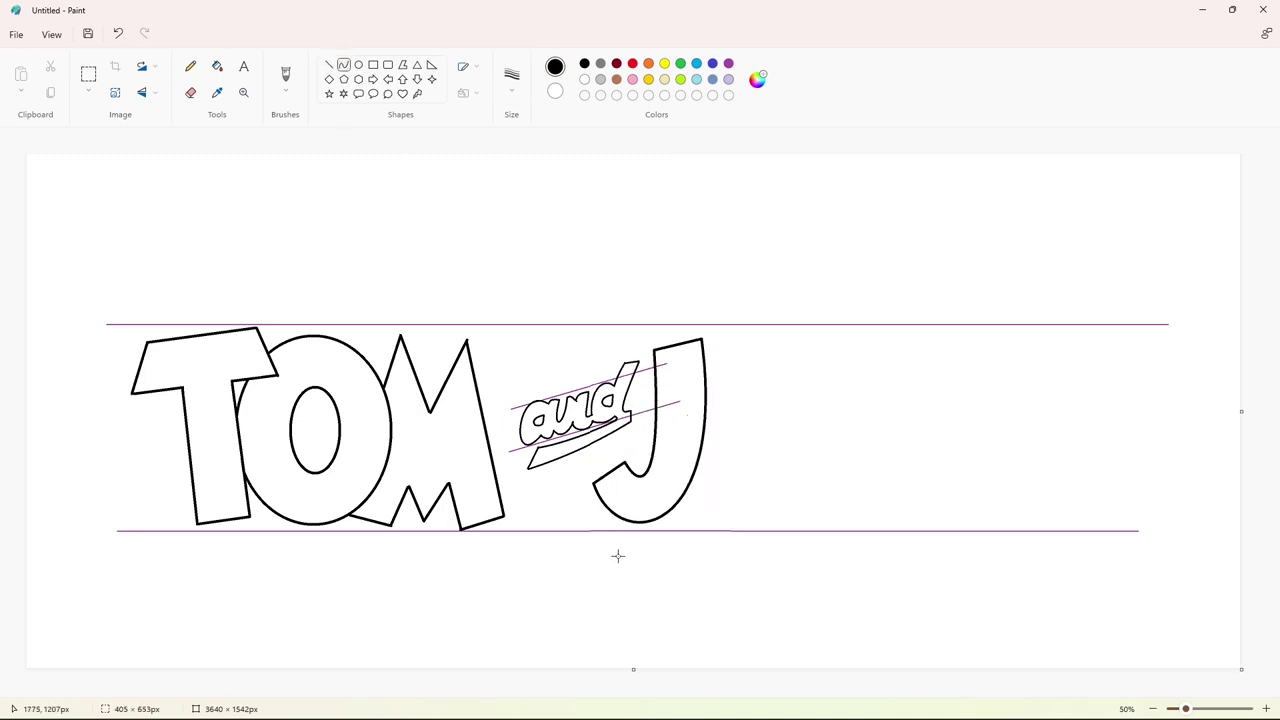
key("ctrl+z")
left_click_drag(702, 340, 594, 484)
left_click_drag(681, 478, 711, 552)
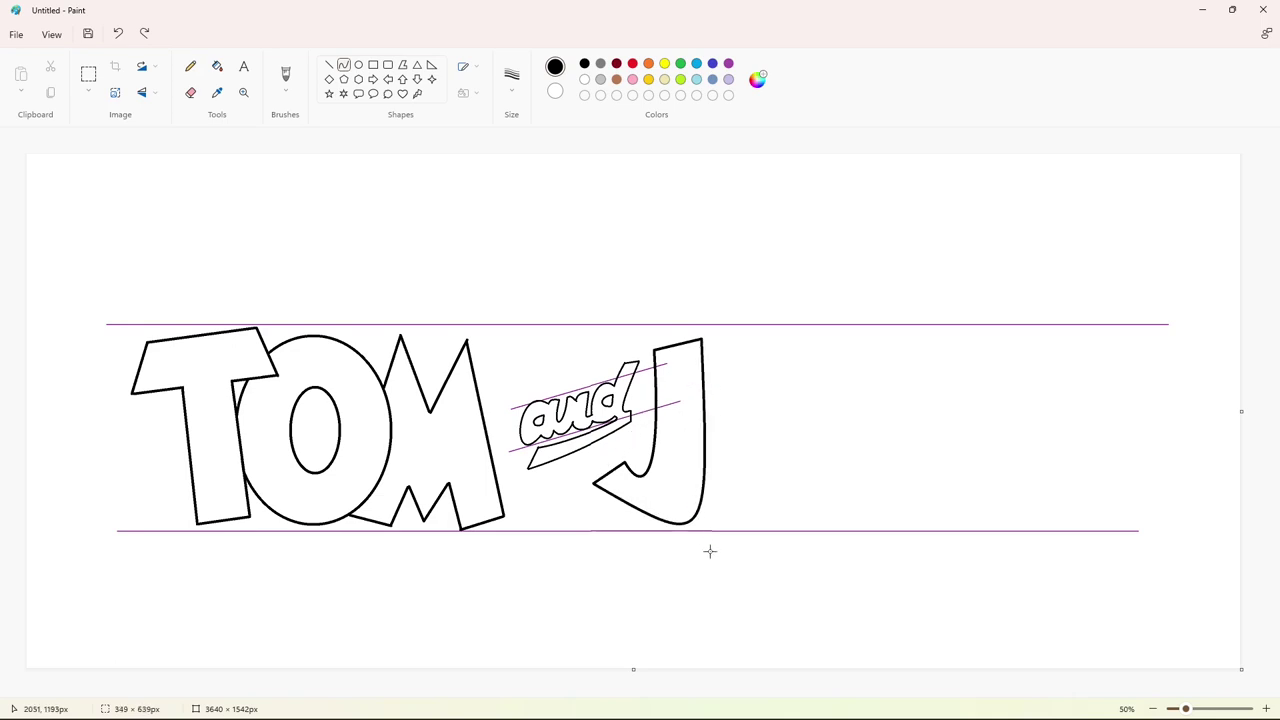
left_click_drag(626, 550, 638, 547)
key("ctrl+z")
Close the J with a curve from its top corner to the hook's tip, and draw the angular E beside it.
left_click_drag(702, 340, 640, 557)
left_click(329, 64)
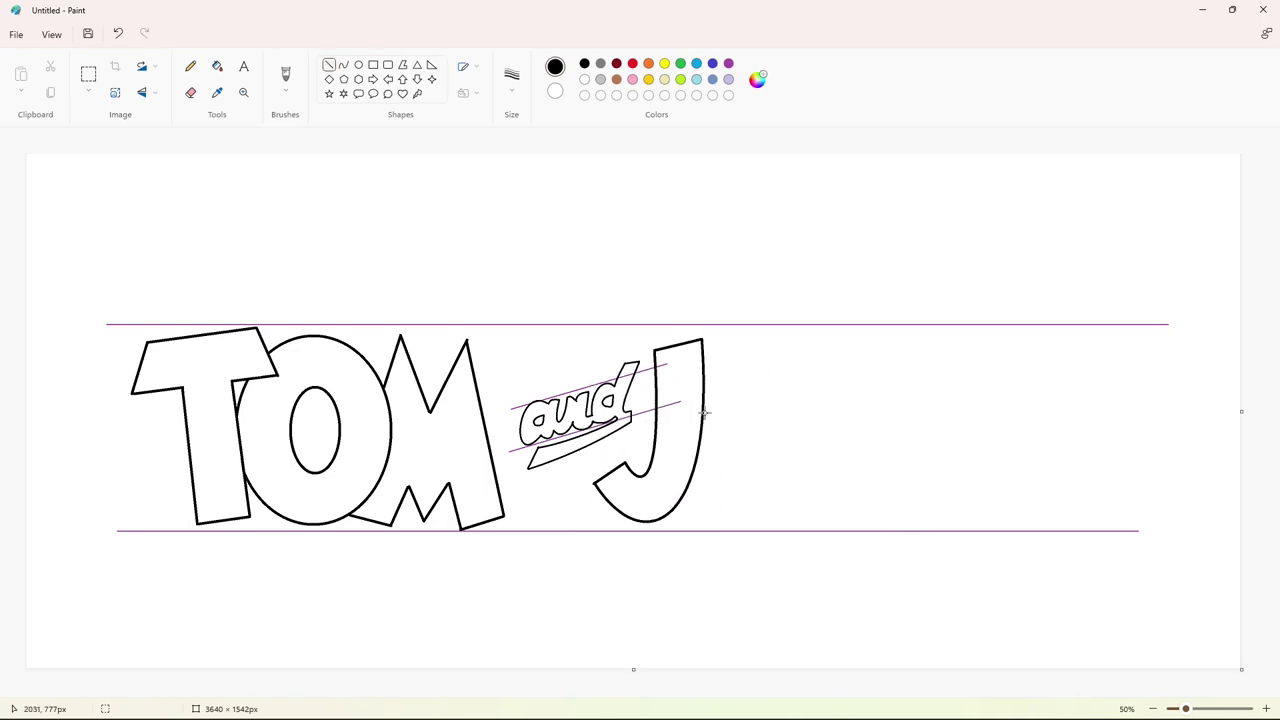
mouse_move(704, 408)
left_mouse_down()
mouse_move(720, 523)
mouse_move(808, 508)
left_mouse_up()
left_click(751, 485)
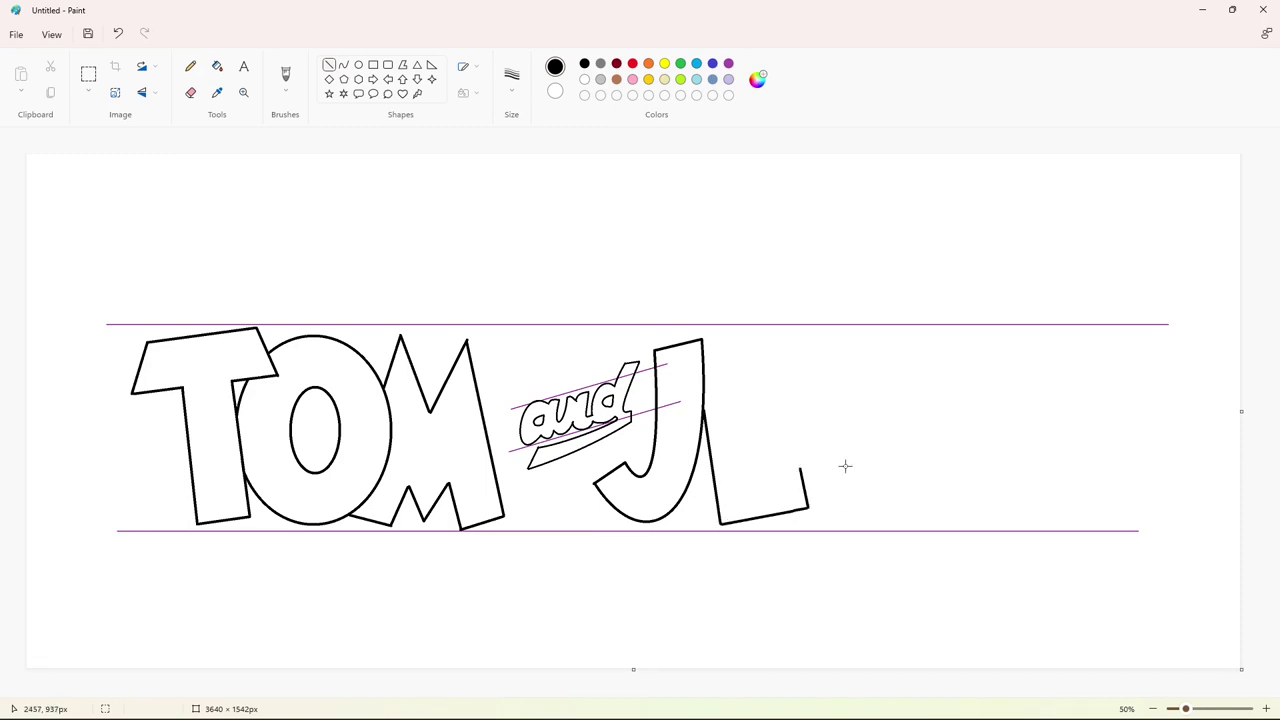
left_click(827, 349)
mouse_move(703, 341)
left_mouse_down()
mouse_move(776, 336)
mouse_move(749, 382)
left_mouse_up()
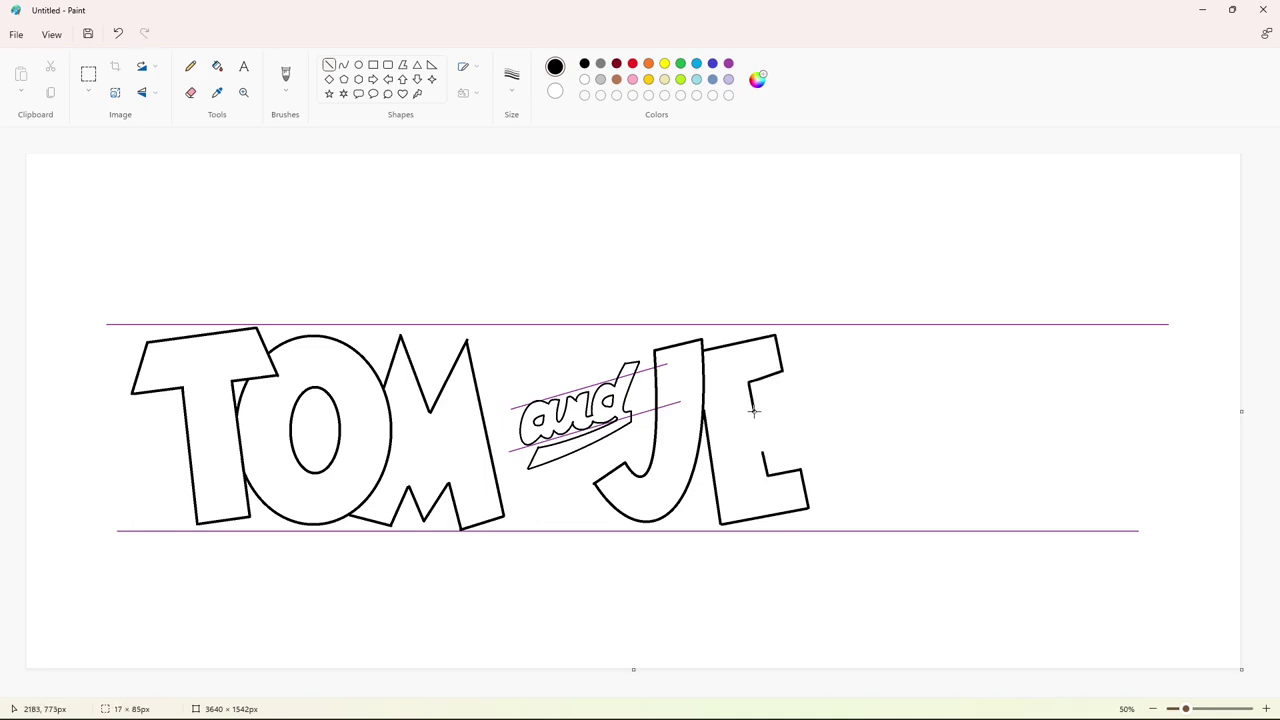
left_click_drag(754, 410, 786, 447)
Draw the outer outline of the letter R overlapping the E, with a curved bowl and straight legs.
left_click_drag(807, 332, 772, 521)
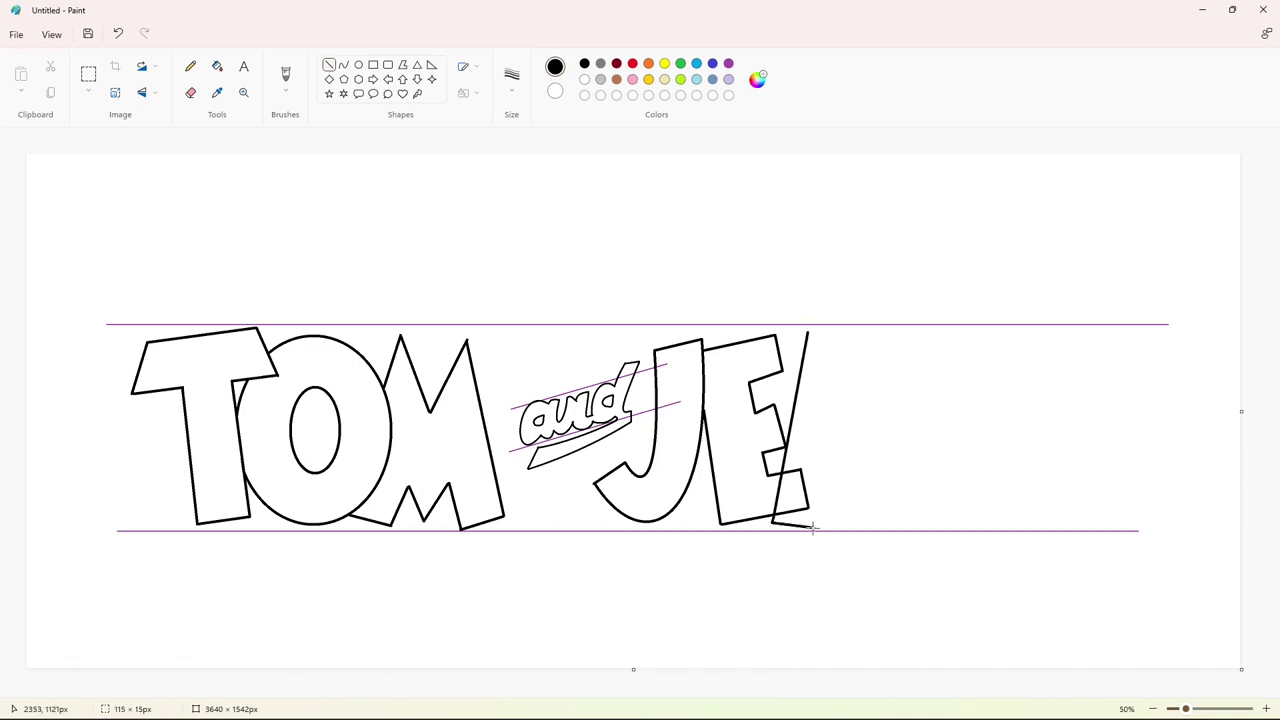
left_click(343, 64)
left_click_drag(807, 332, 882, 460)
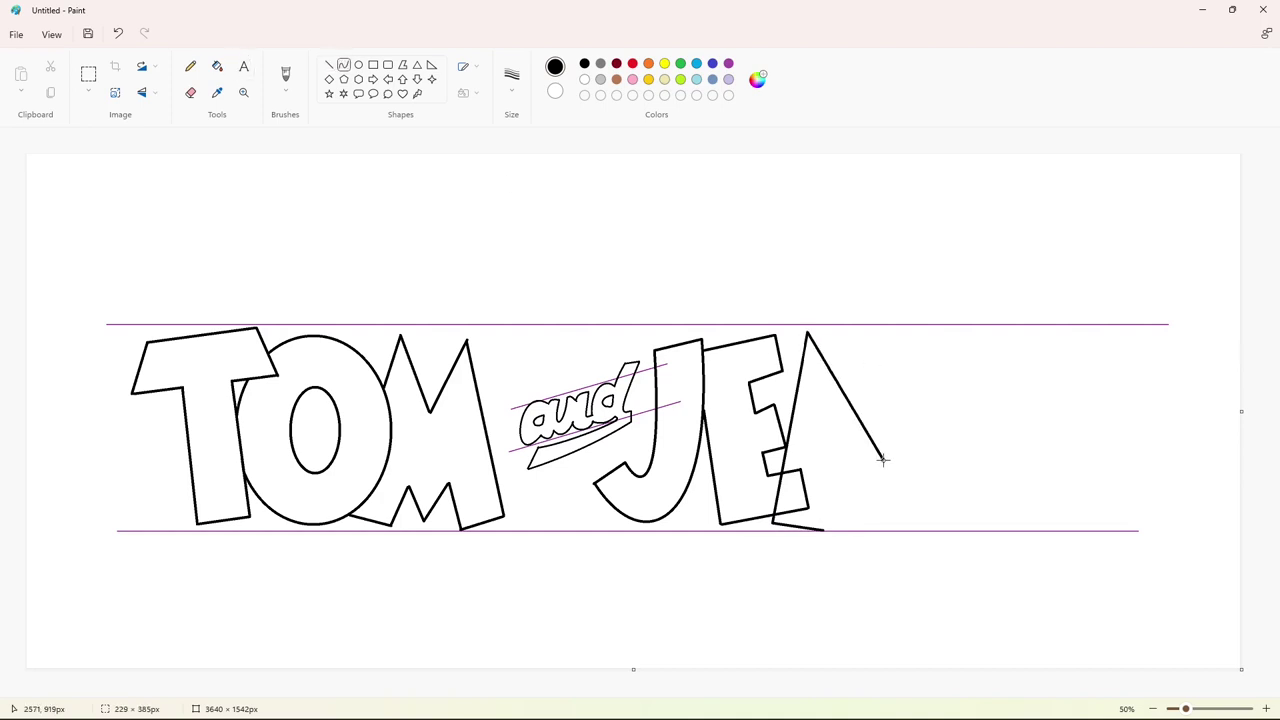
mouse_move(883, 372)
left_mouse_down()
mouse_move(925, 408)
mouse_move(920, 449)
mouse_move(918, 415)
left_mouse_up()
left_click(329, 64)
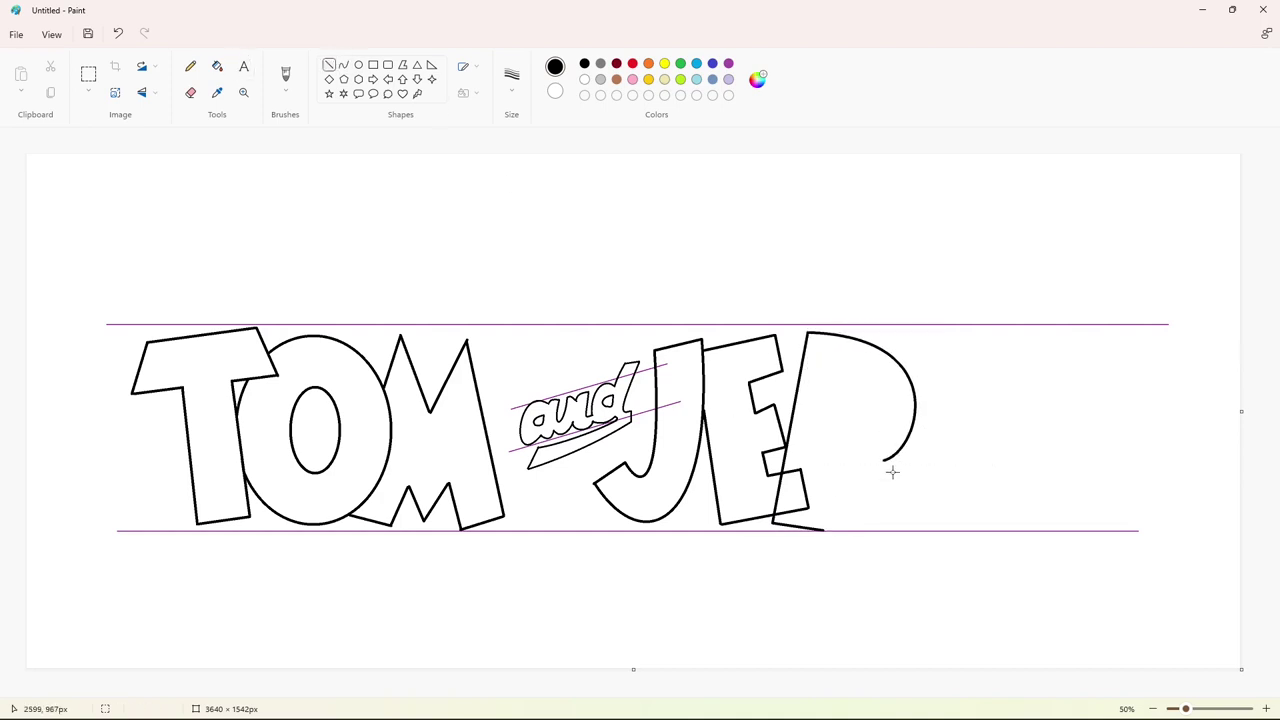
mouse_move(883, 460)
left_mouse_down()
mouse_move(904, 516)
mouse_move(886, 534)
mouse_move(866, 529)
left_mouse_up()
mouse_move(866, 529)
left_mouse_down()
mouse_move(837, 469)
mouse_move(822, 530)
left_mouse_up()
Draw the small D-shaped opening inside the R's bowl.
mouse_move(850, 385)
left_mouse_down()
mouse_move(841, 425)
mouse_move(873, 398)
mouse_move(867, 424)
left_mouse_up()
left_click(344, 64)
left_click(951, 447)
Remove the stray dot and the part of the R's outline inside the E, using short white lines and a white fill.
scroll(822, 570, "up", 1)
left_click_drag(610, 691, 996, 691)
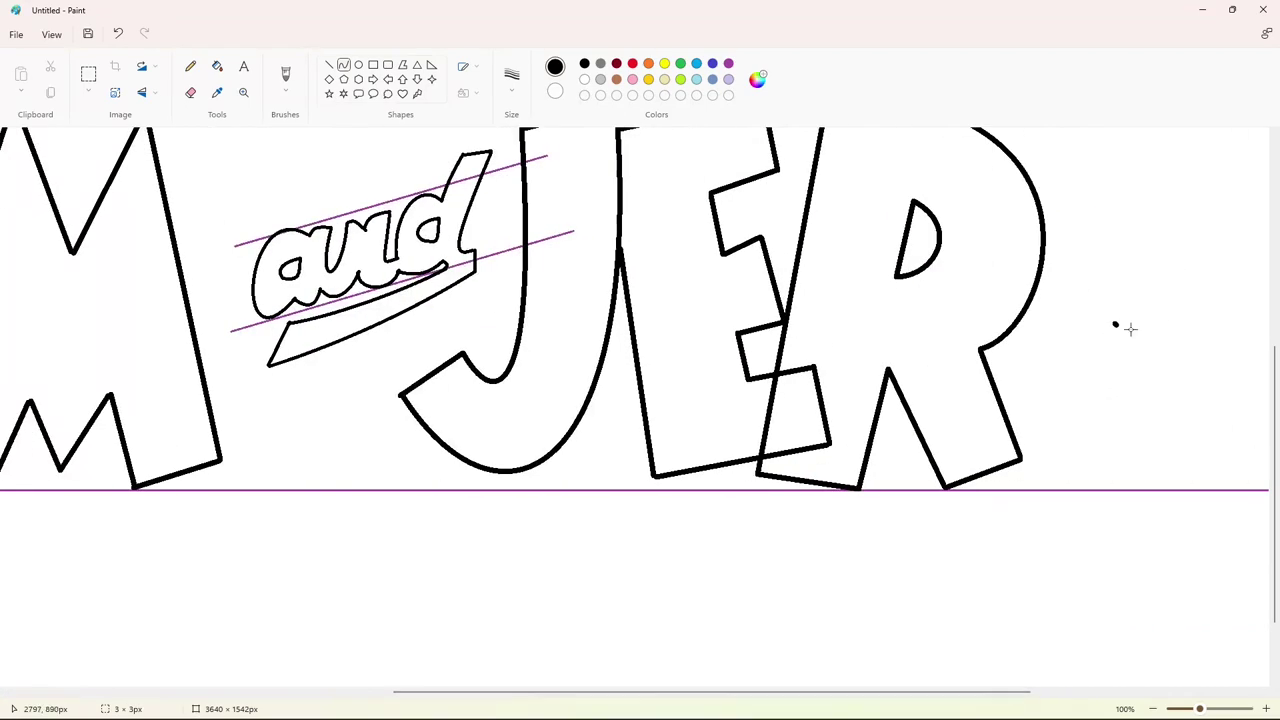
left_click(118, 33)
left_click(329, 64)
left_click(584, 79)
left_click_drag(758, 378, 785, 373)
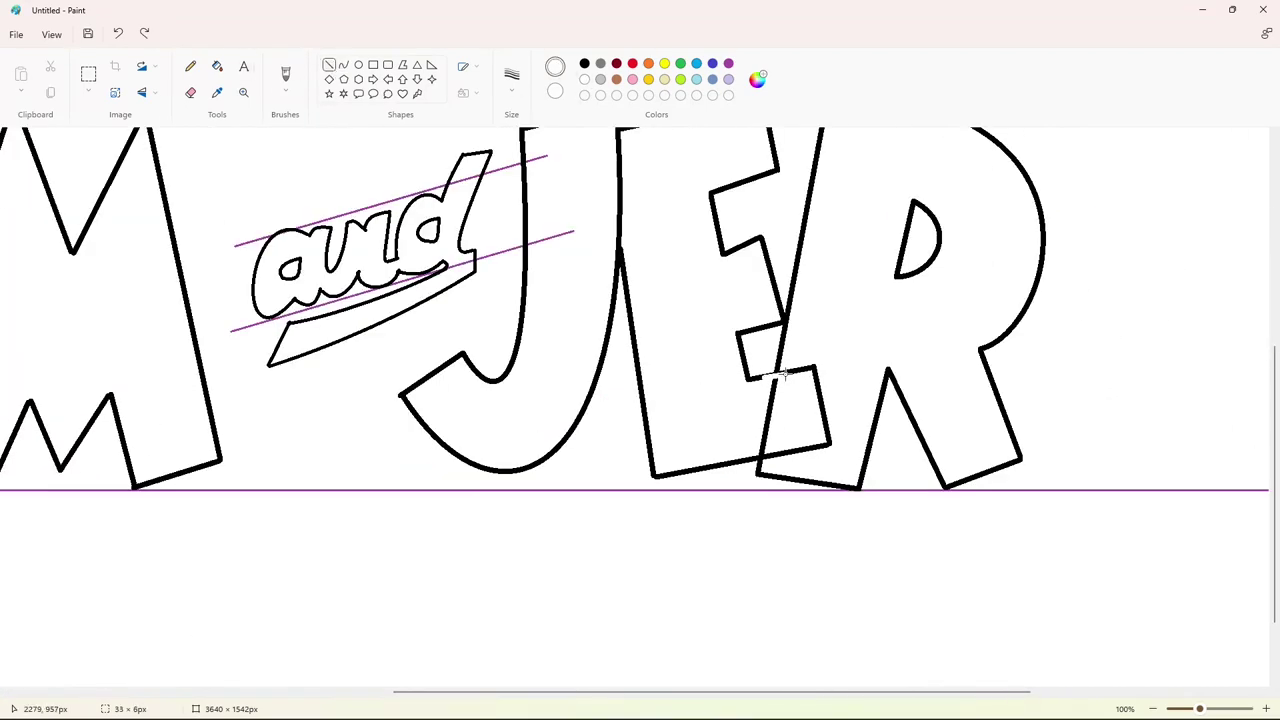
left_click_drag(750, 460, 780, 453)
left_click(217, 66)
left_click(771, 408)
Draw the black outer outline of a second R overlapping the first R's bowl, with a curved bowl and straight legs.
left_click(1153, 709)
left_click(329, 64)
left_click(584, 63)
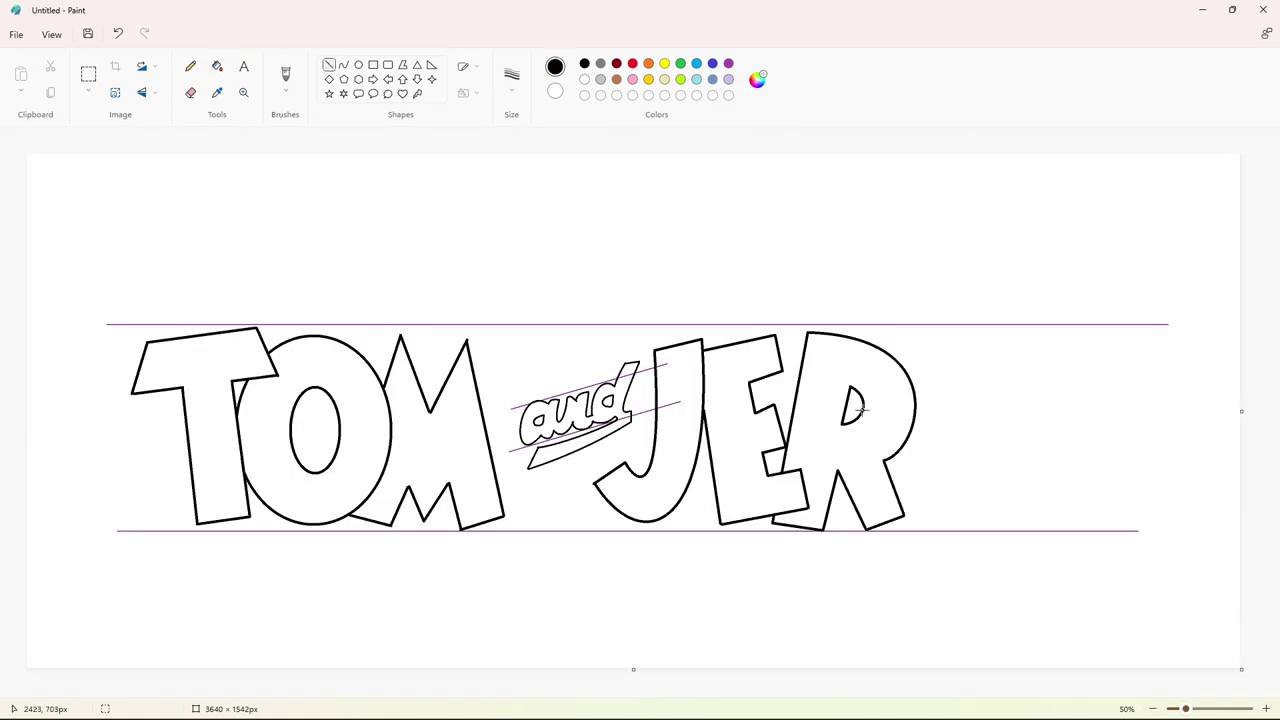
mouse_move(893, 340)
left_mouse_down()
mouse_move(920, 523)
mouse_move(965, 521)
mouse_move(903, 366)
mouse_move(995, 442)
left_mouse_up()
left_click(343, 64)
left_click_drag(1002, 348, 1032, 387)
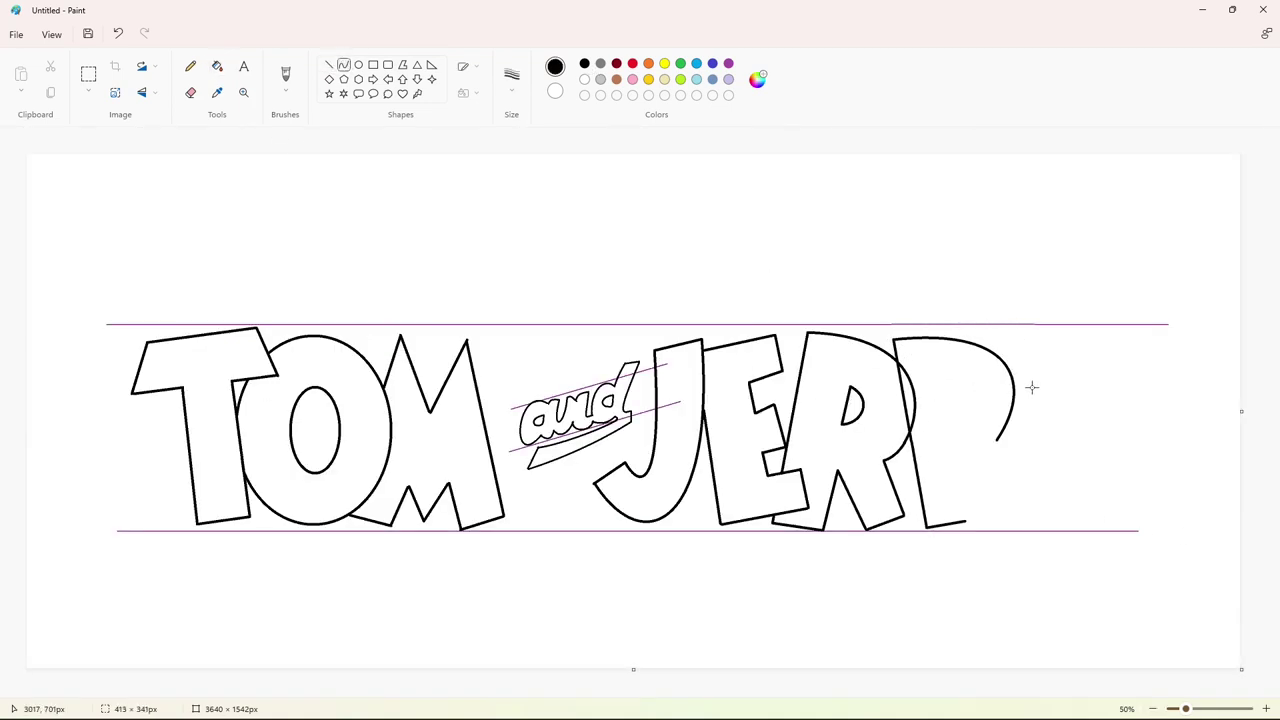
left_click(1095, 430)
left_click(329, 64)
mouse_move(997, 440)
left_mouse_down()
mouse_move(1040, 488)
mouse_move(1007, 516)
left_mouse_up()
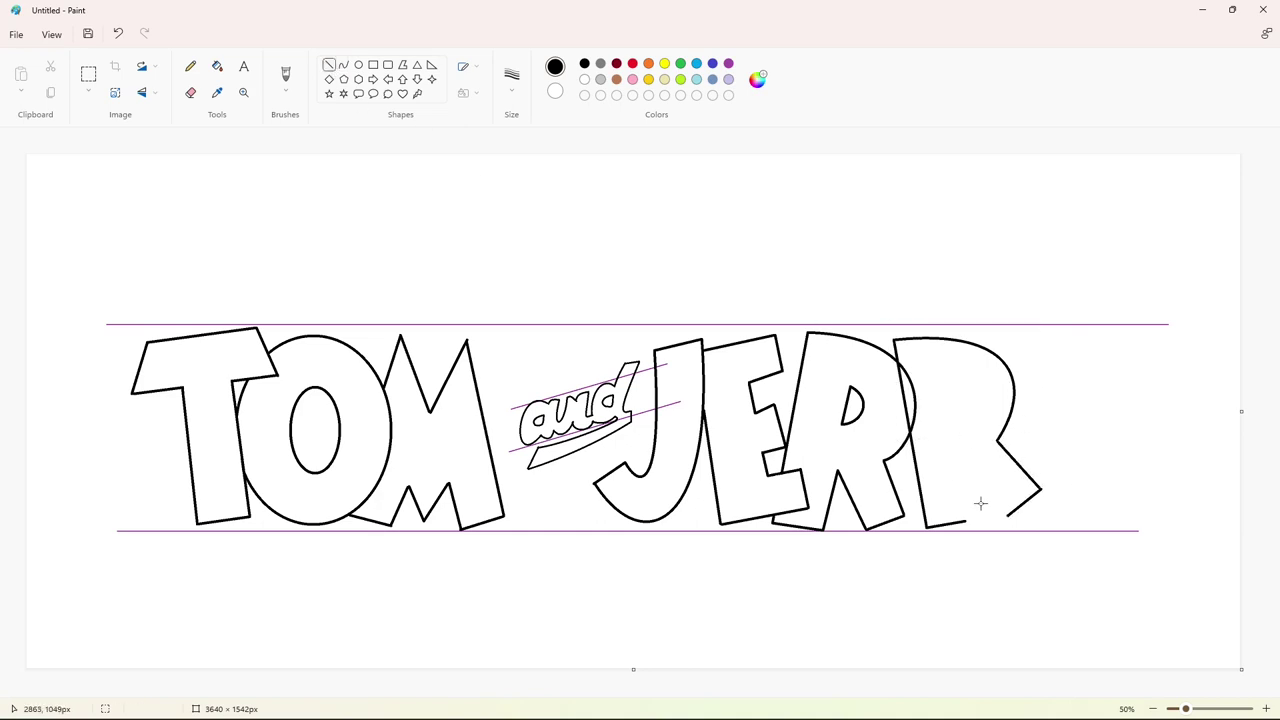
left_click_drag(963, 464, 1007, 516)
left_click(1054, 475)
Draw the small D-shaped opening inside the second R's bowl.
left_click(970, 438)
left_click(343, 64)
left_click_drag(955, 418, 953, 418)
left_click(966, 383)
left_click(968, 411)
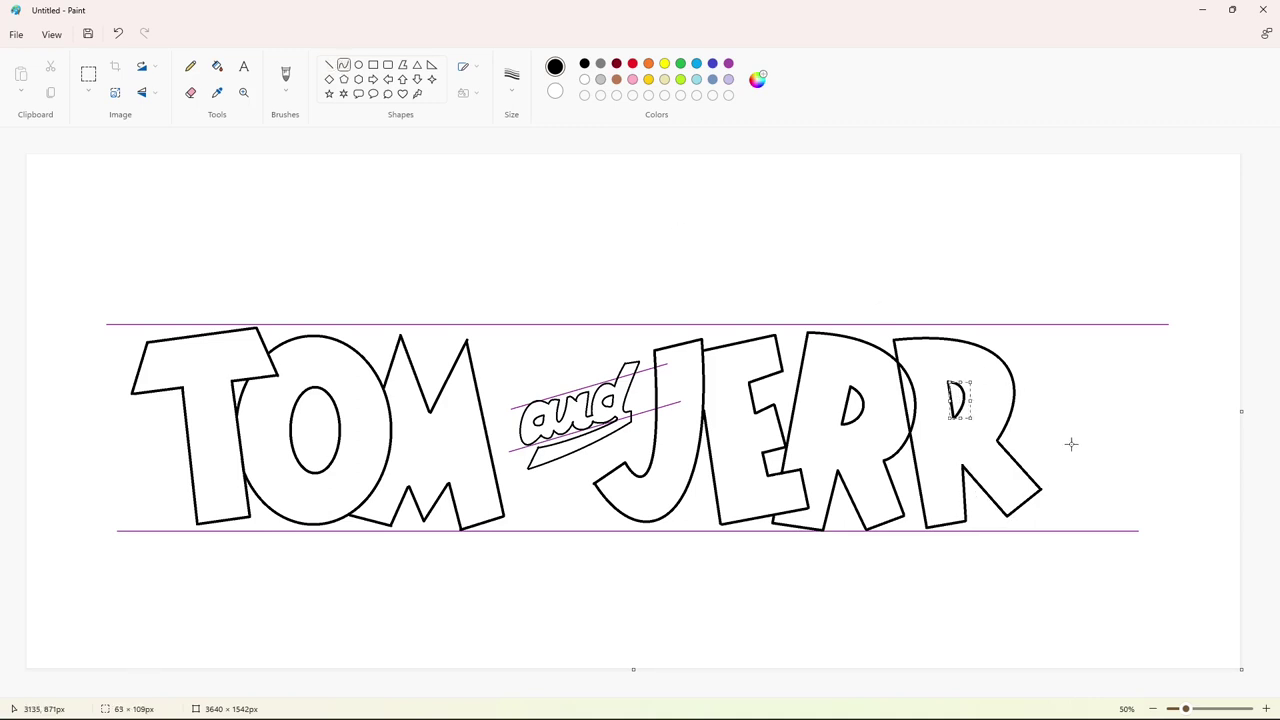
left_click(1077, 446)
left_click(615, 233)
key("ctrl+z")
Draw the angular outline of the letter Y with straight lines beside the second R, partly tucked behind it.
left_click(329, 65)
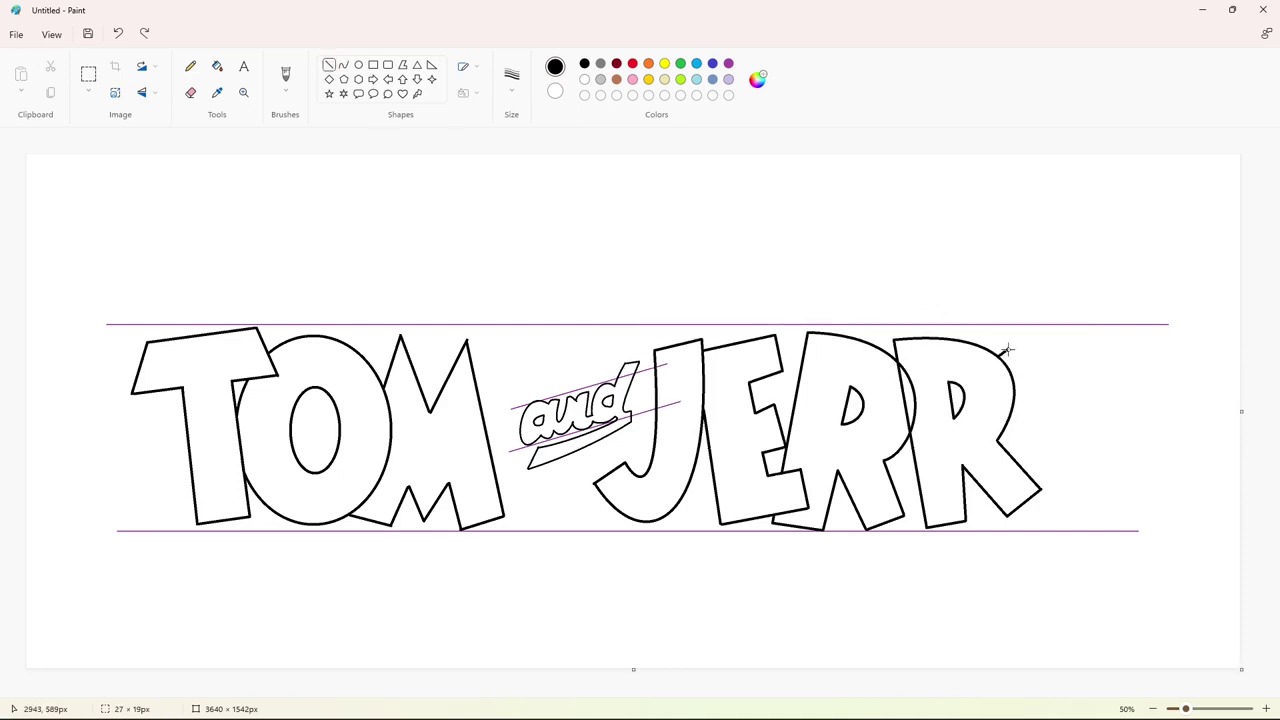
mouse_move(1026, 337)
left_mouse_down()
mouse_move(1058, 380)
mouse_move(1033, 431)
mouse_move(1029, 522)
mouse_move(1070, 525)
left_mouse_up()
left_click(1095, 476)
left_click_drag(1060, 382, 1100, 342)
left_click_drag(1100, 342, 1069, 525)
Remove the part of the Y's stem inside the second R's leg, using short white lines and a white fill.
left_click(1264, 708)
left_click_drag(627, 692, 914, 697)
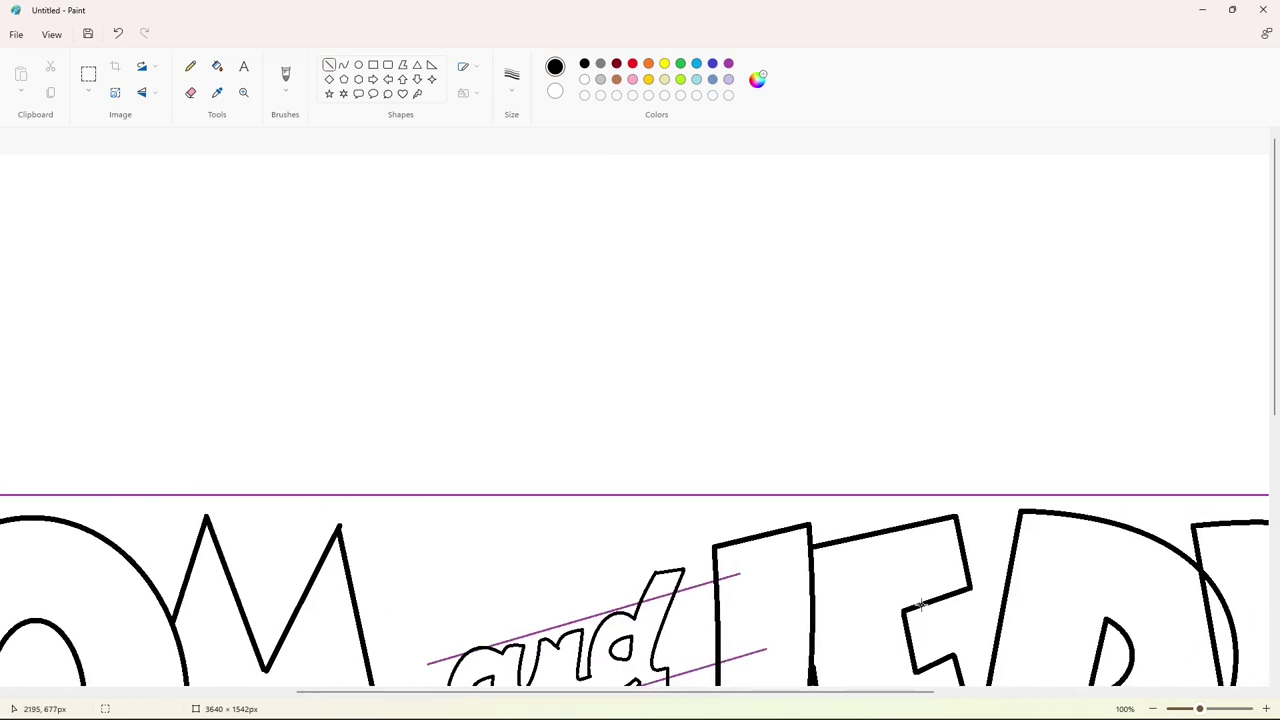
scroll(918, 604, "down", 5)
left_click_drag(828, 692, 1022, 692)
left_click(584, 79)
left_click_drag(1073, 384, 1084, 409)
left_click(1131, 368)
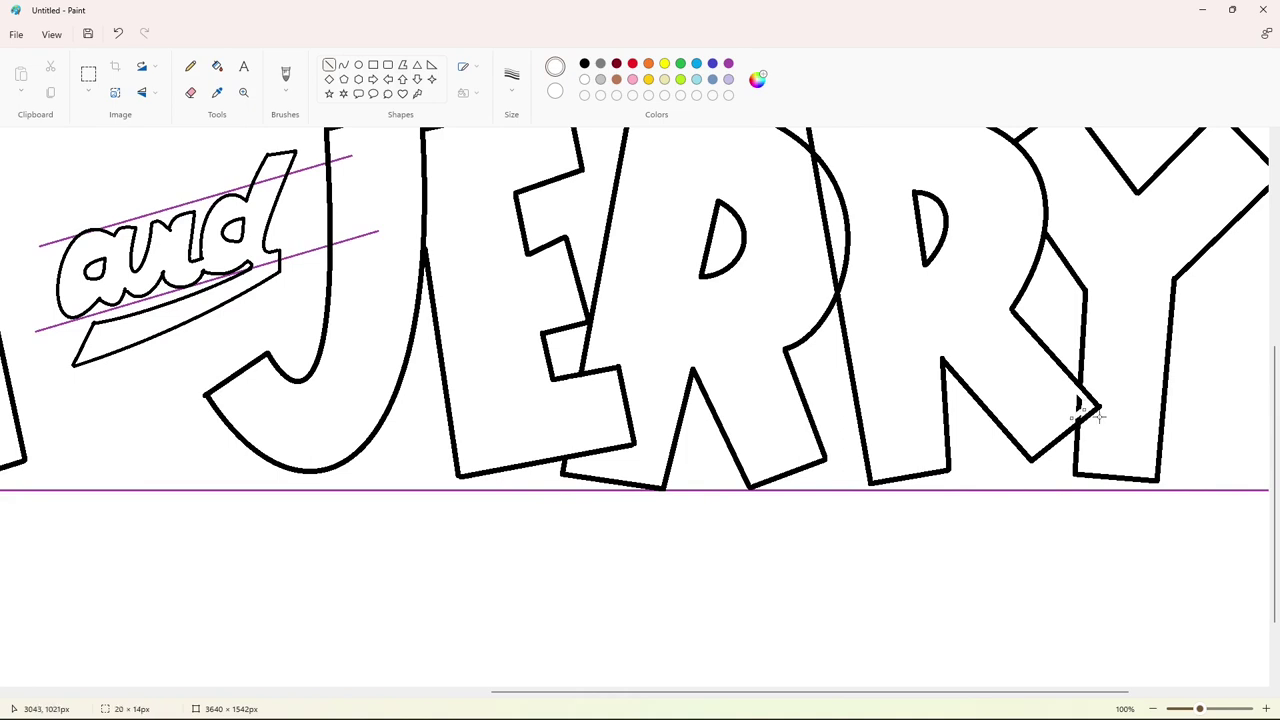
left_click(217, 66)
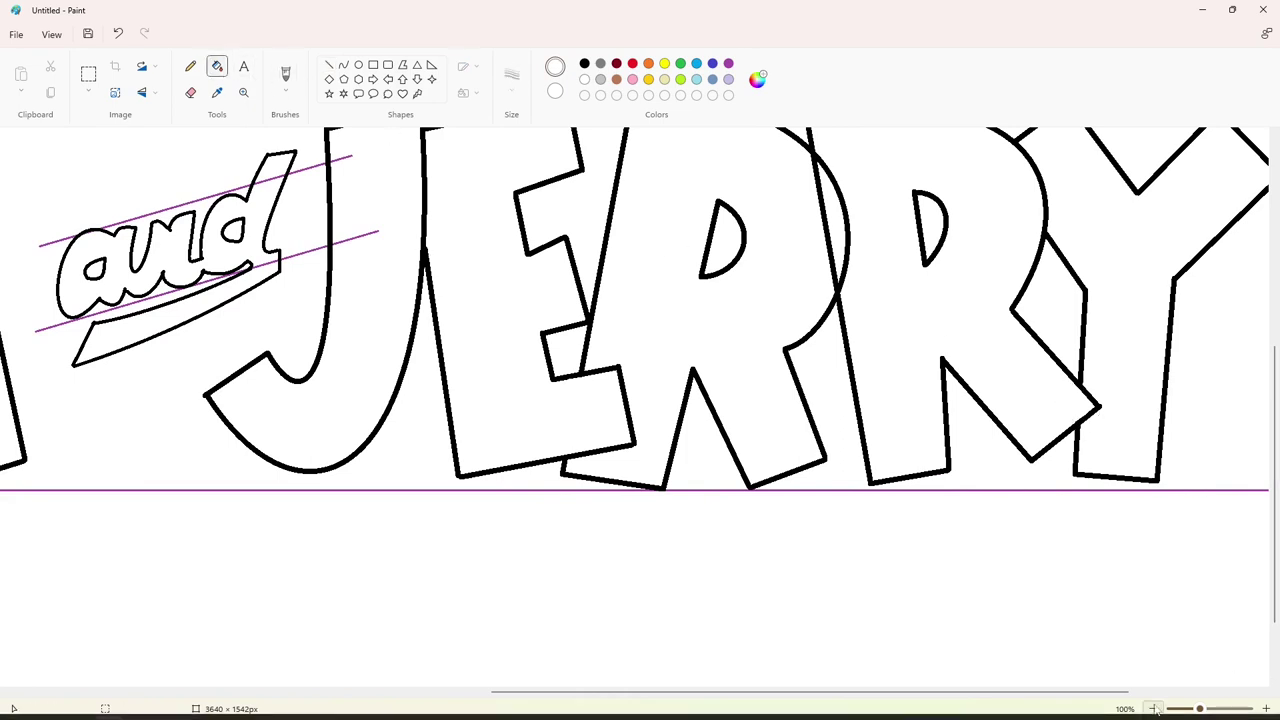
Remove the guide lines outside the letters by filling the background purple and refilling it white.
left_click(1152, 709)
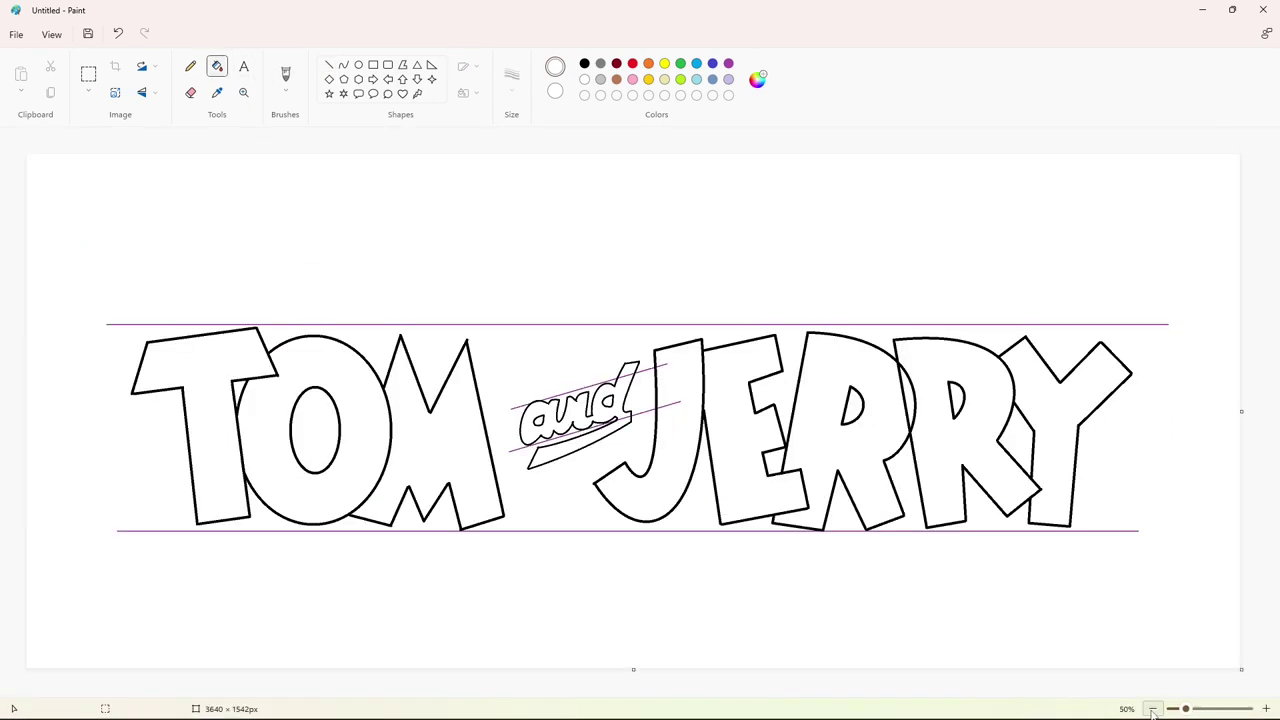
left_click(729, 63)
left_click(658, 281)
left_click(586, 80)
left_click(657, 237)
left_click(728, 64)
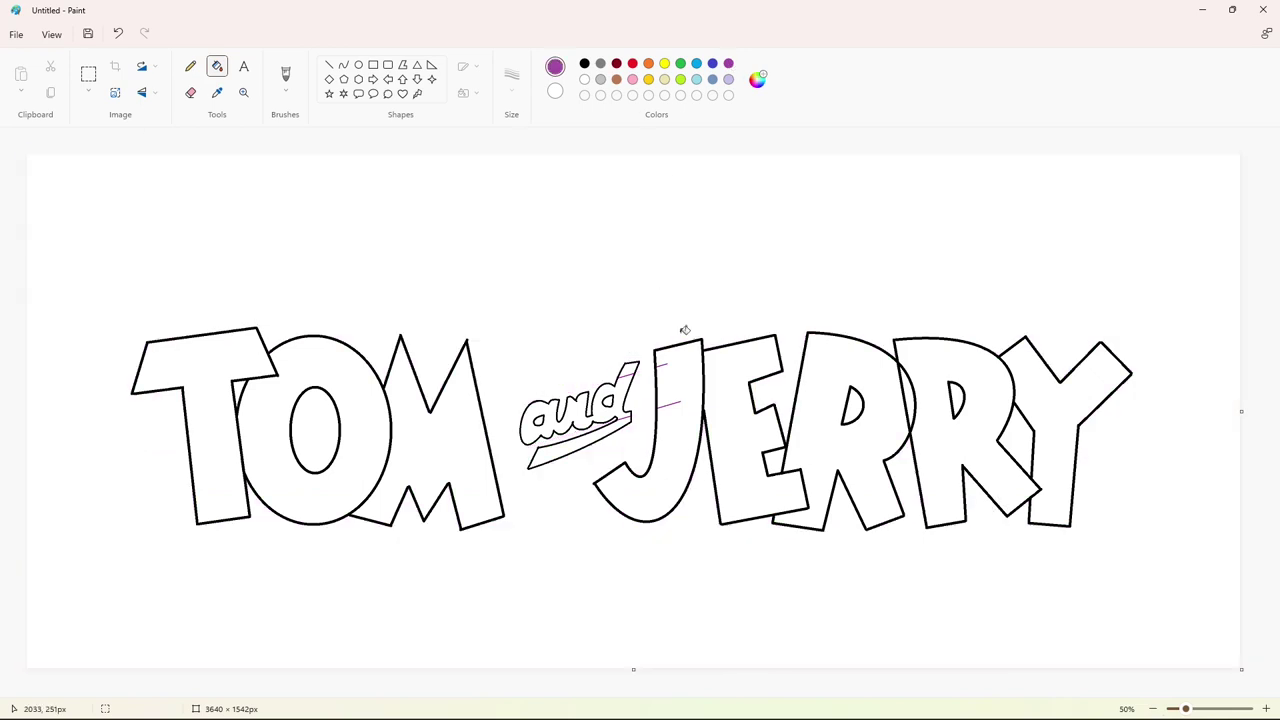
Remove the guide line remnants inside the J and the word "and" by filling them purple and refilling them white.
left_click(682, 372)
left_click(624, 386)
left_click(586, 80)
left_click(624, 386)
left_click(682, 378)
Fill the T, O, M, the word "and", J and E purple, and undo the fill of the first R.
left_click(728, 64)
left_click(222, 400)
left_click(270, 425)
left_click(440, 440)
left_click(622, 391)
left_click(678, 415)
left_click(732, 424)
left_click(816, 425)
key("ctrl+z")
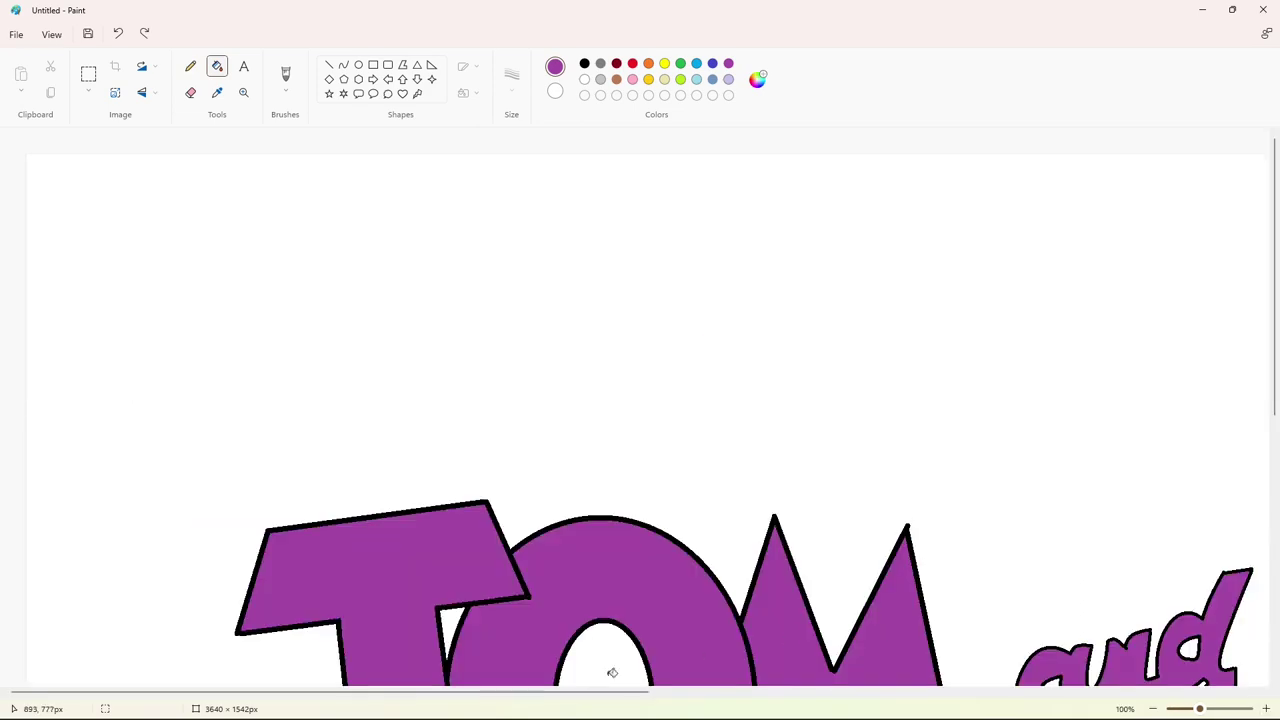
Remove the part of the first R's bowl inside the second R, using white lines and a white fill.
left_click_drag(612, 691, 1112, 691)
scroll(950, 500, "down", 3)
left_click(329, 65)
left_click(585, 79)
left_click(514, 84)
left_click(516, 182)
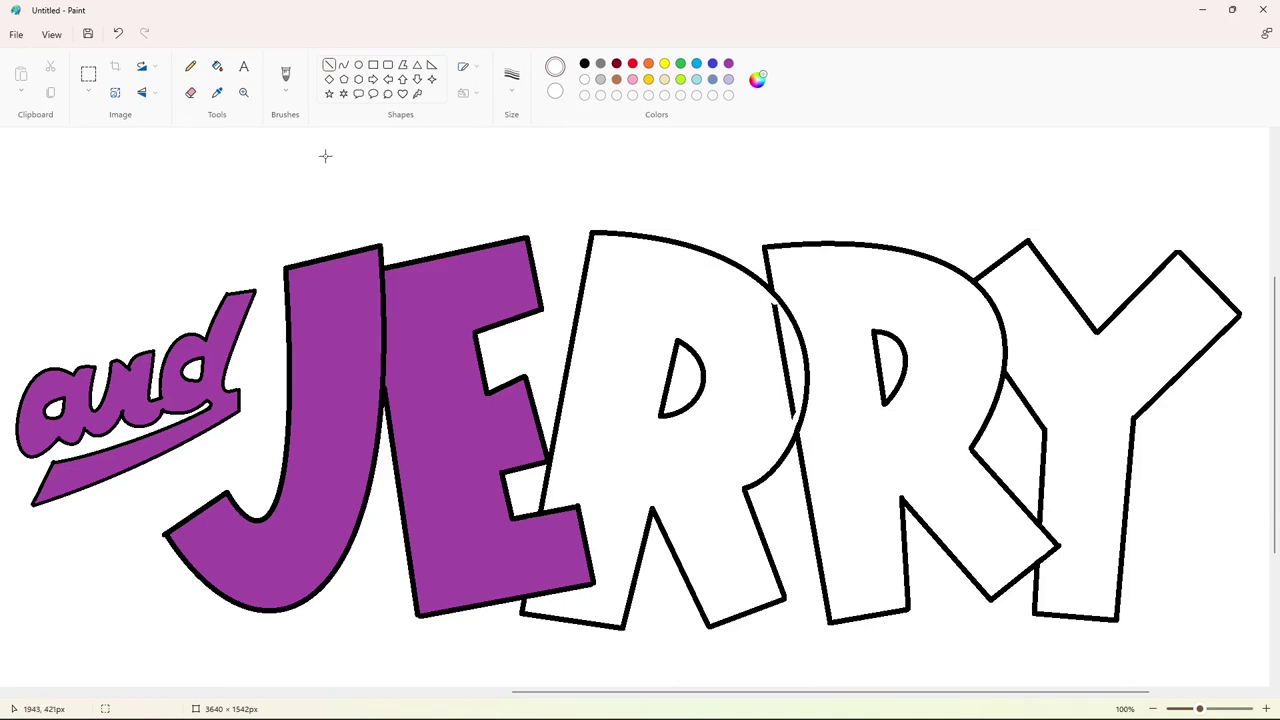
left_click_drag(772, 282, 801, 462)
left_click_drag(805, 463, 809, 462)
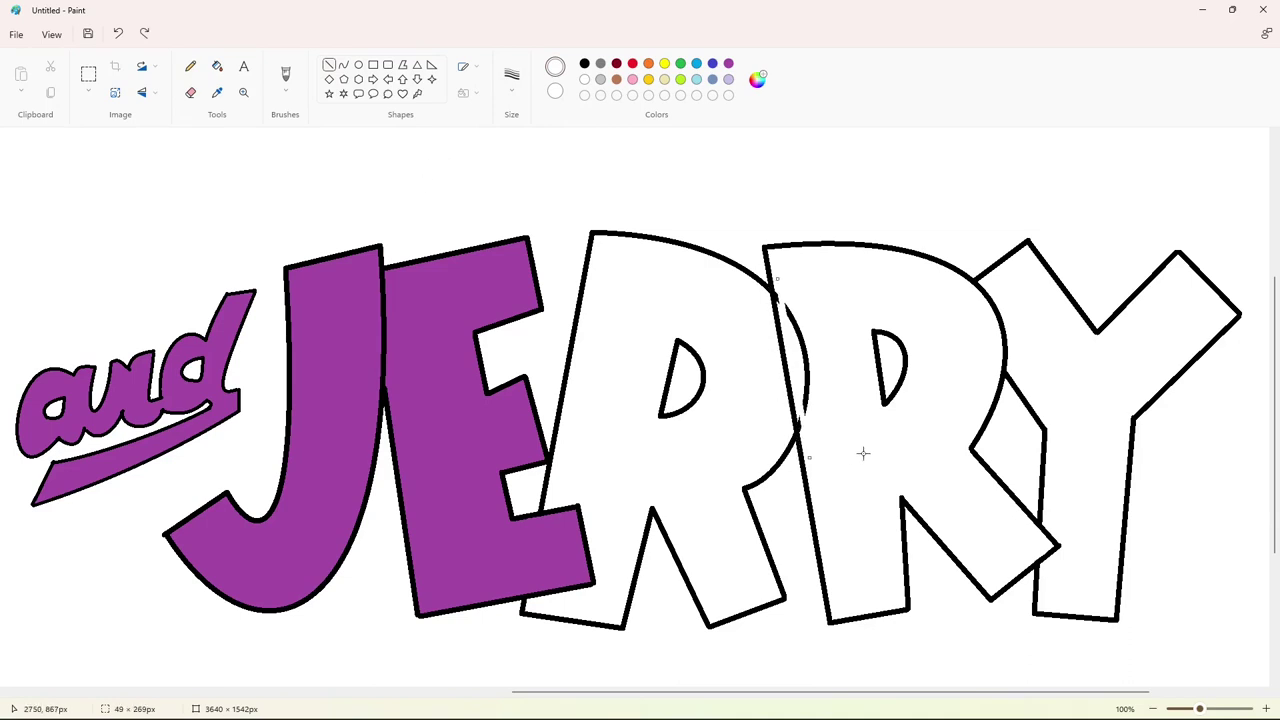
left_click(863, 453)
left_click(217, 66)
left_click(802, 335)
Fill both R's and the Y purple.
left_click(1155, 708)
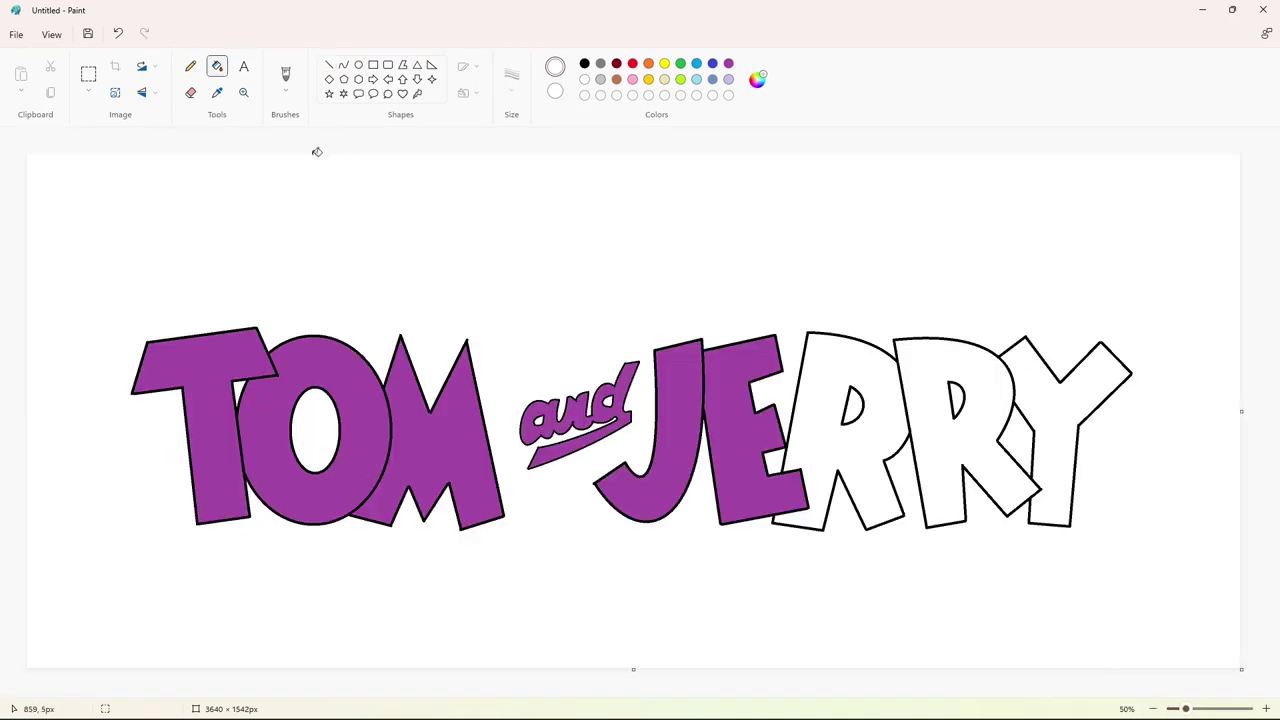
left_click(728, 63)
left_click(850, 370)
left_click(1025, 388)
Copy a rectangular selection around the whole purple lettering.
left_click(88, 73)
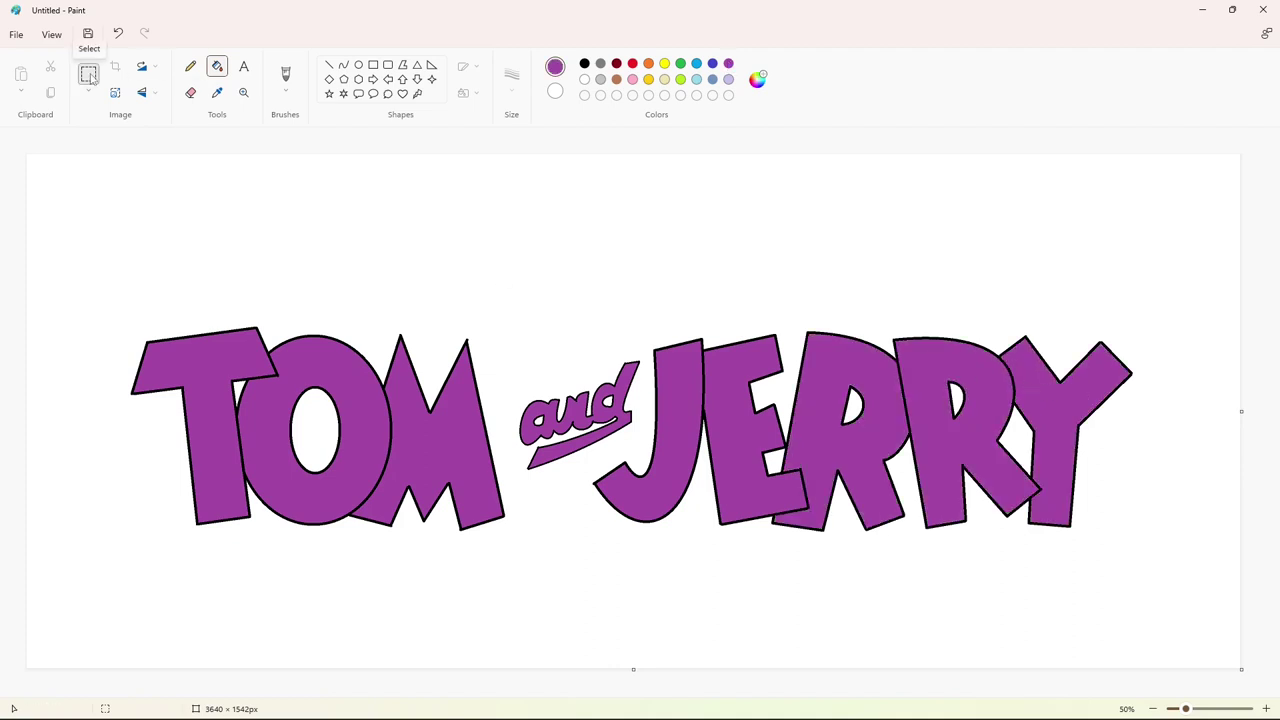
left_click_drag(63, 230, 1169, 604)
left_click(1147, 632)
Fill all the purple letters on the canvas white, leaving only their black outlines.
left_click(217, 66)
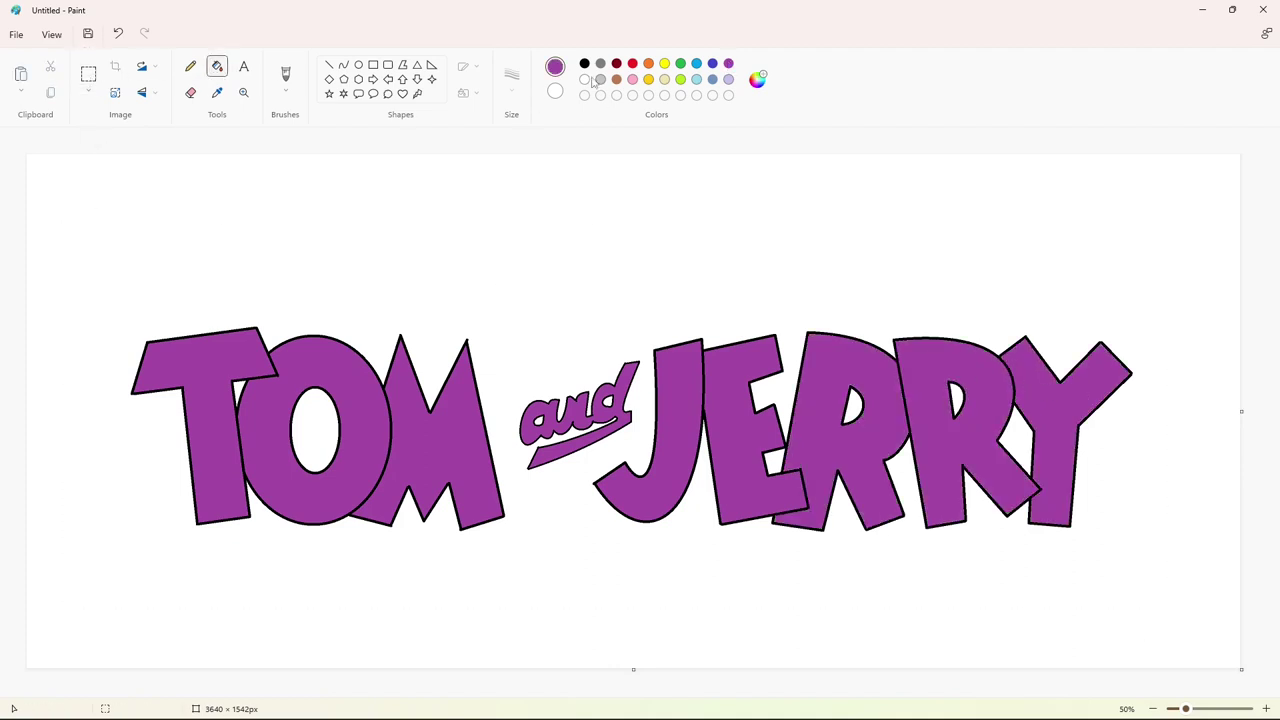
left_click(586, 80)
left_click(214, 430)
left_click(267, 430)
left_click(443, 429)
left_click(532, 432)
left_click(680, 430)
left_click(735, 430)
Paste the copied purple lettering with transparent selection and place it over the white outlines, slightly up and to the left.
key("ctrl+v")
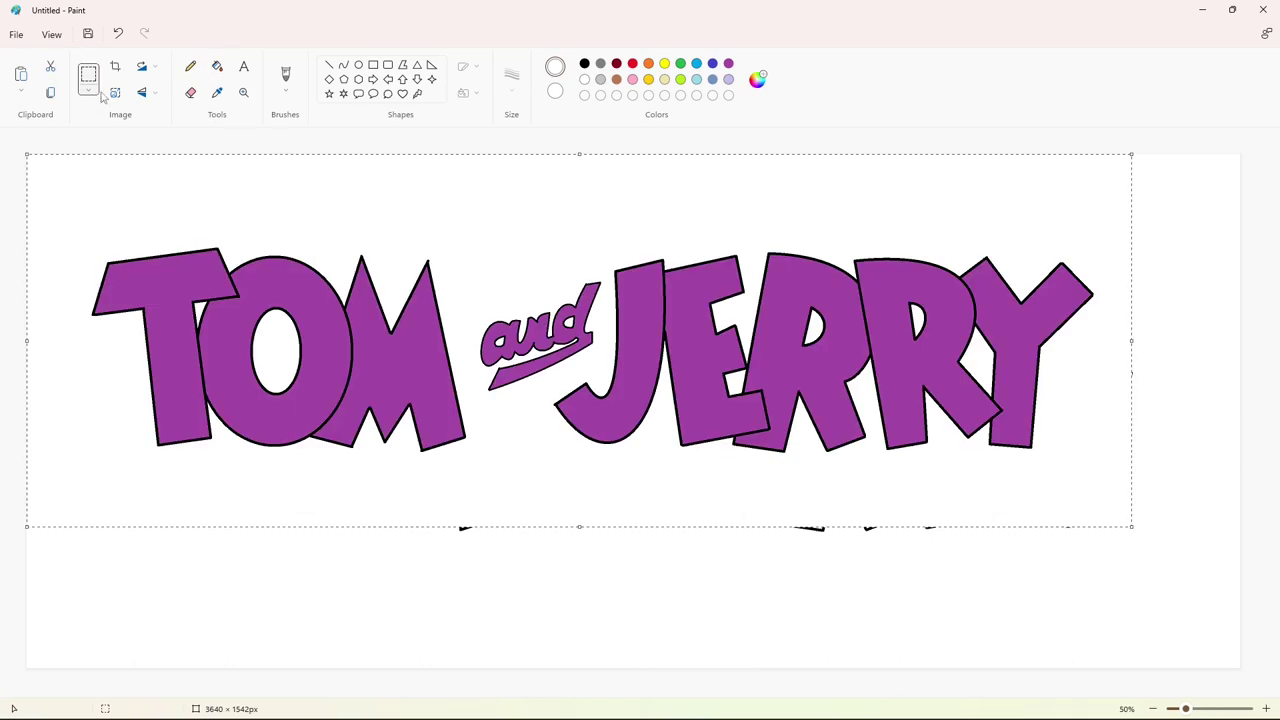
left_click(90, 91)
left_click(95, 232)
left_click_drag(380, 321, 367, 400)
Nudge the pasted lettering further left and up to widen its offset from the white outlines.
key("Left")
key("Left")
key("Left")
key("Left")
key("Left")
key("Left")
key("Left")
key("Left")
key("Left")
key("Left")
key("Left")
key("Left")
key("Left")
key("Left")
key("Left")
key("Left")
key("Left")
key("Left")
key("Left")
key("Left")
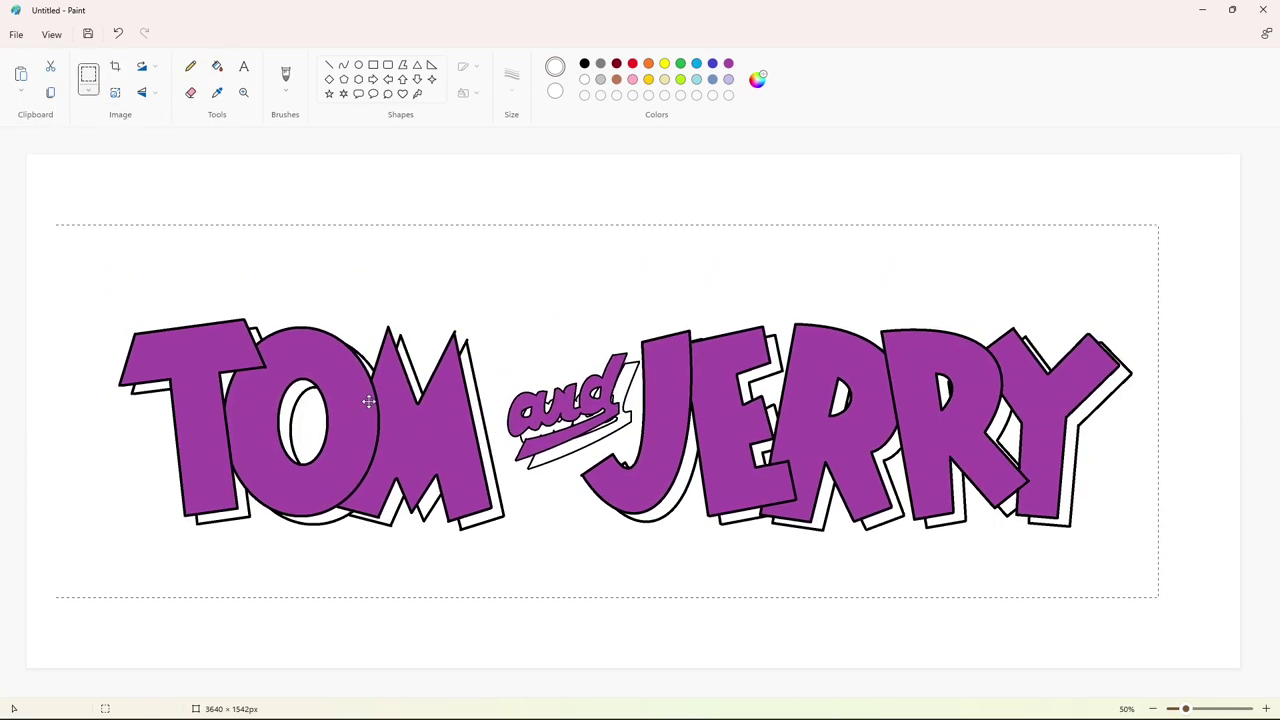
key("Up")
key("Up")
key("Up")
key("Up")
key("Up")
key("Up")
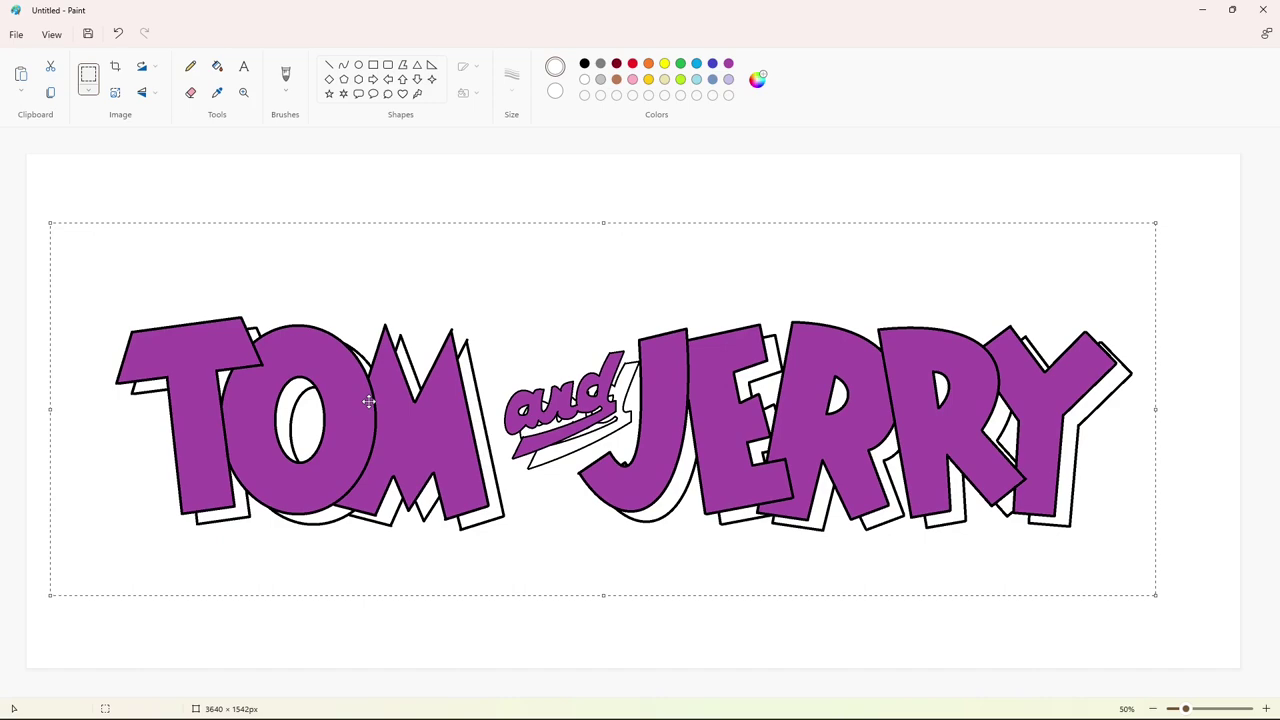
Fill the white shadow areas behind the T and O black.
left_click(217, 66)
left_click(1265, 708)
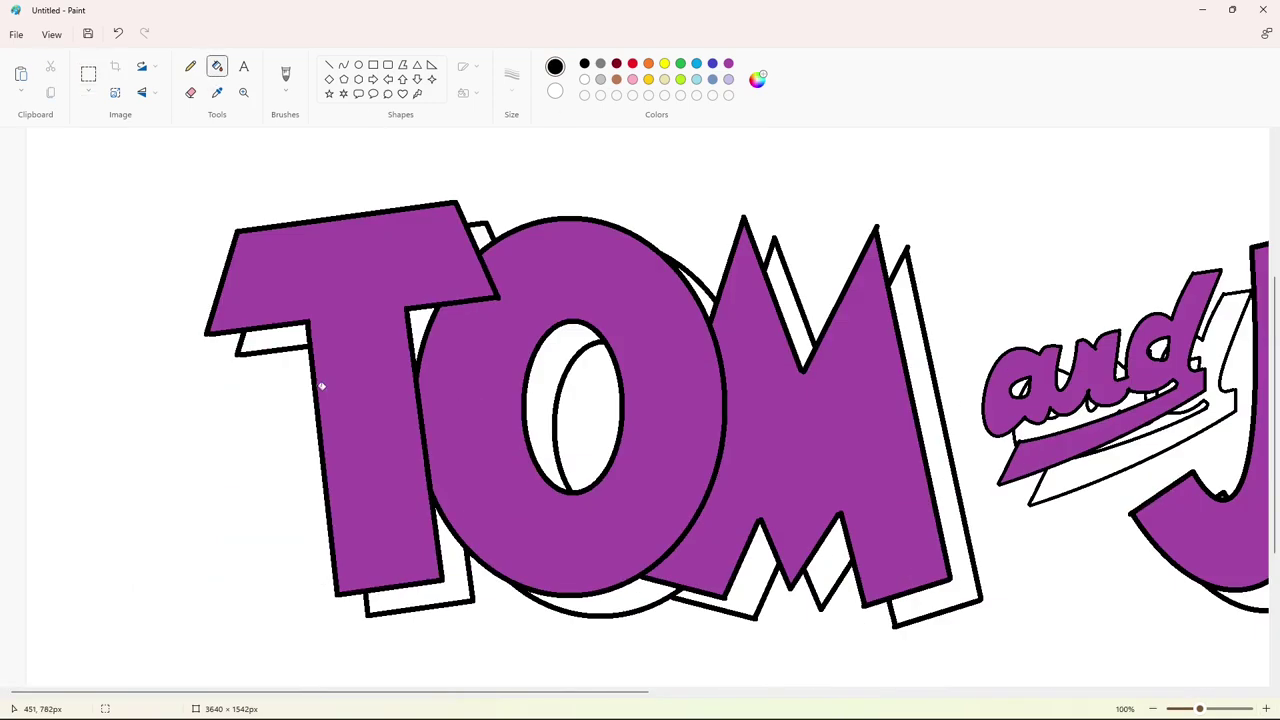
left_click(456, 582)
left_click(541, 428)
left_click(602, 606)
Set the pencil size to 4 px and fill the remaining shadow areas around the M black.
left_click(190, 66)
left_click(511, 80)
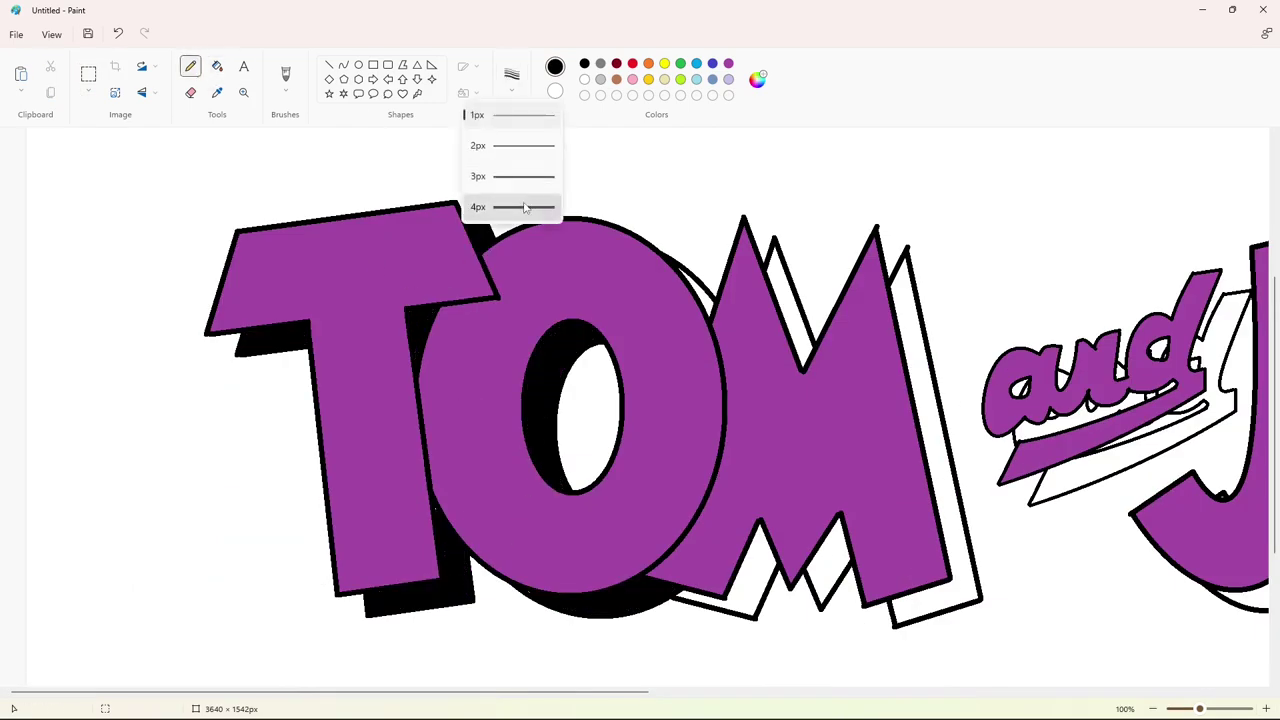
left_click(512, 206)
left_click(217, 66)
left_click(697, 295)
left_click(790, 300)
left_click(934, 409)
left_click(830, 565)
left_click(734, 540)
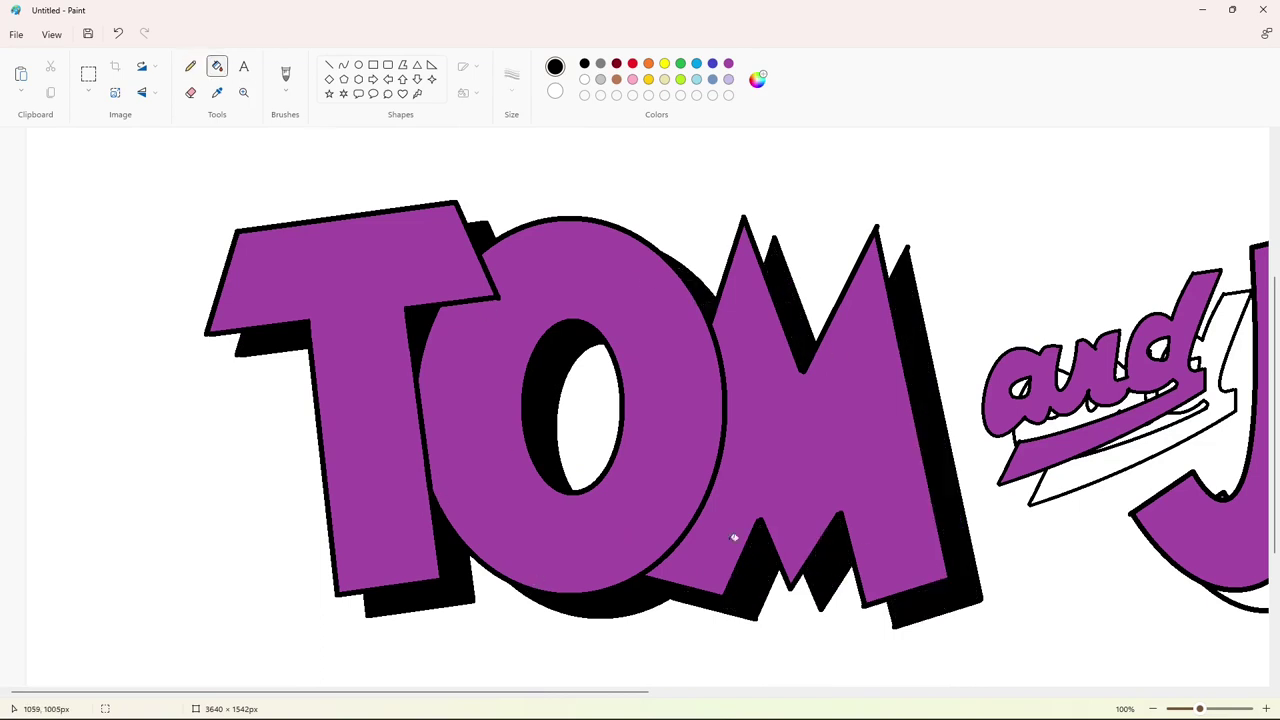
Trim the stray outline at the M's upper tips with short white lines.
left_click(190, 66)
left_click_drag(603, 692, 777, 692)
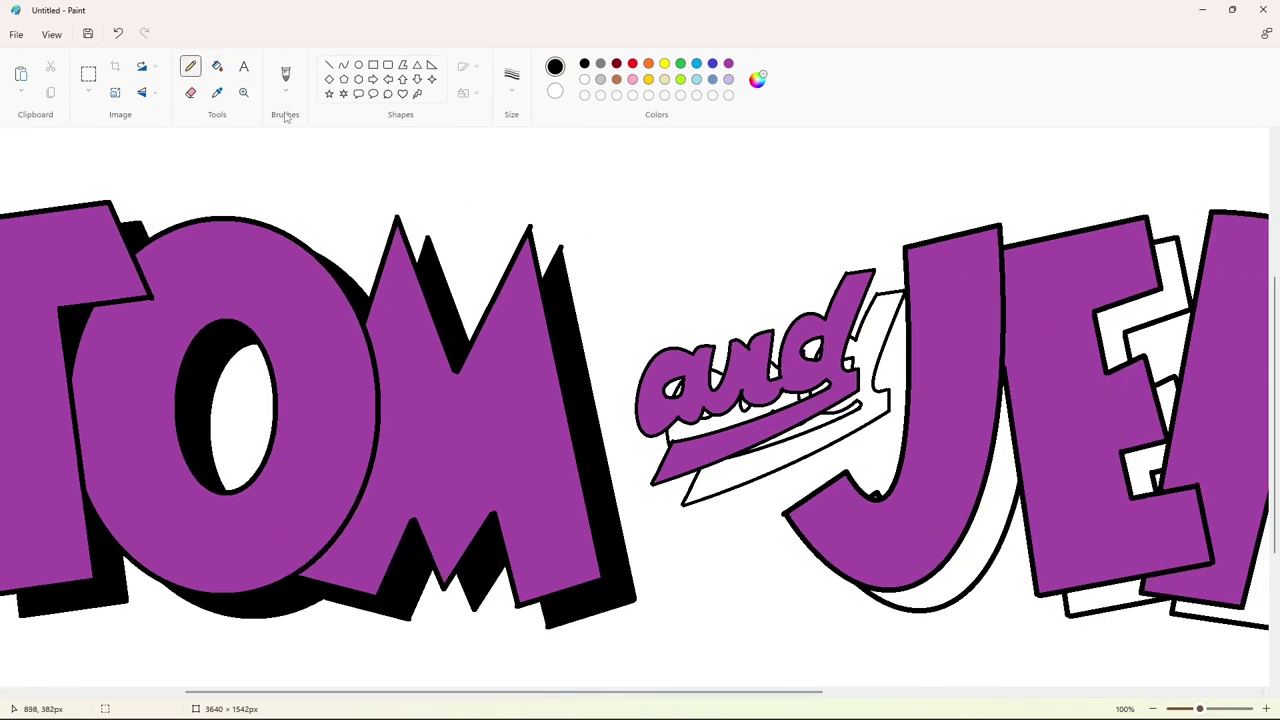
left_click(329, 65)
left_click(584, 79)
left_click_drag(570, 257, 559, 216)
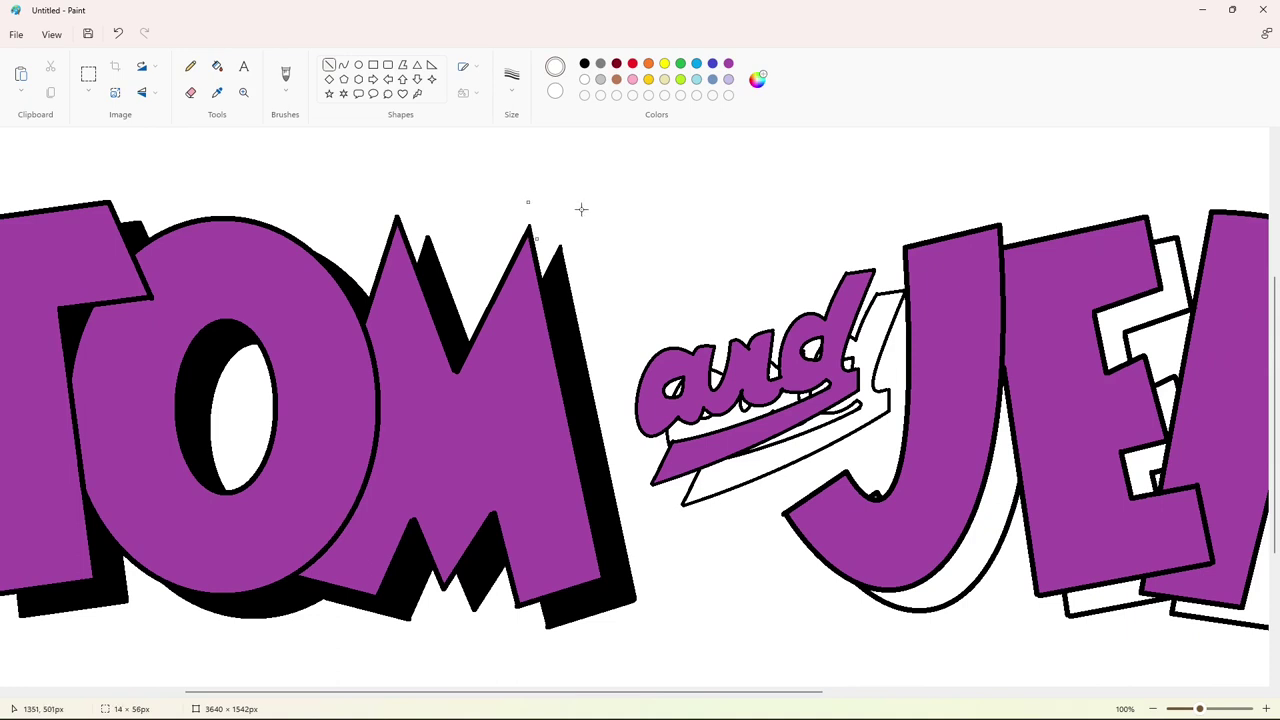
Fill the shadow areas behind the word "and" and its underline black.
left_click(217, 66)
left_click(584, 63)
left_click(866, 349)
left_click(726, 420)
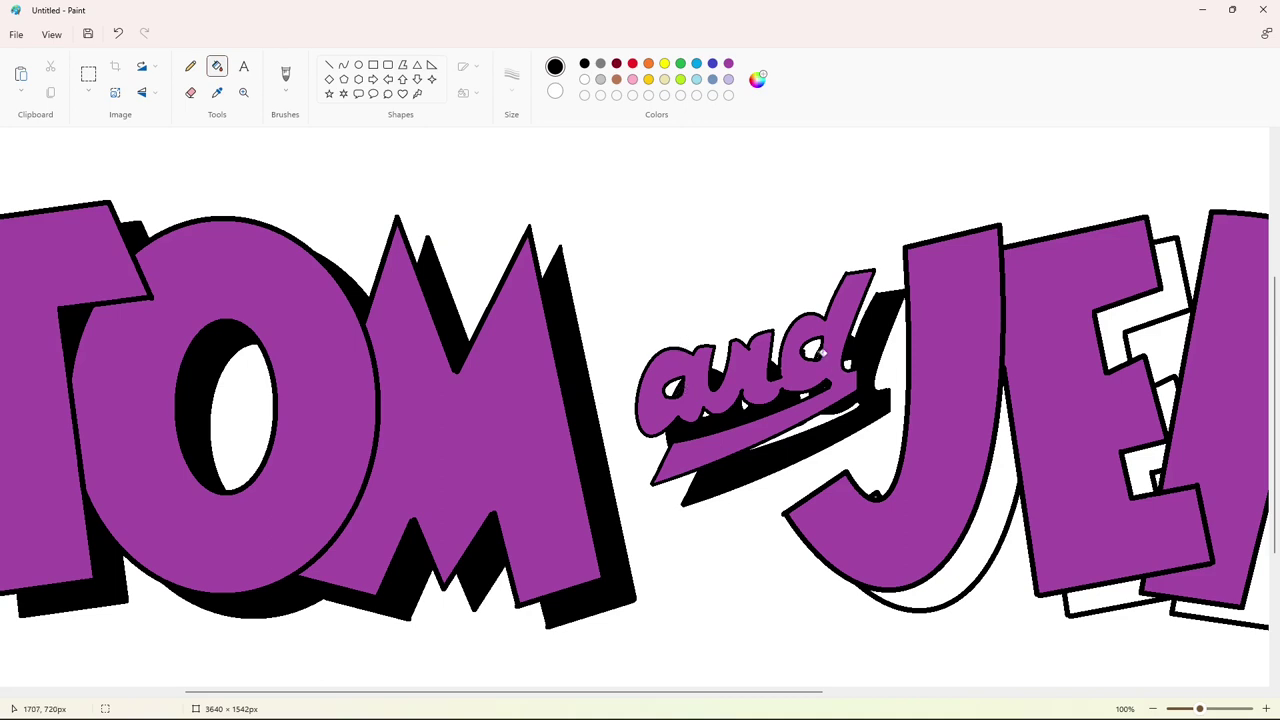
left_click(192, 72)
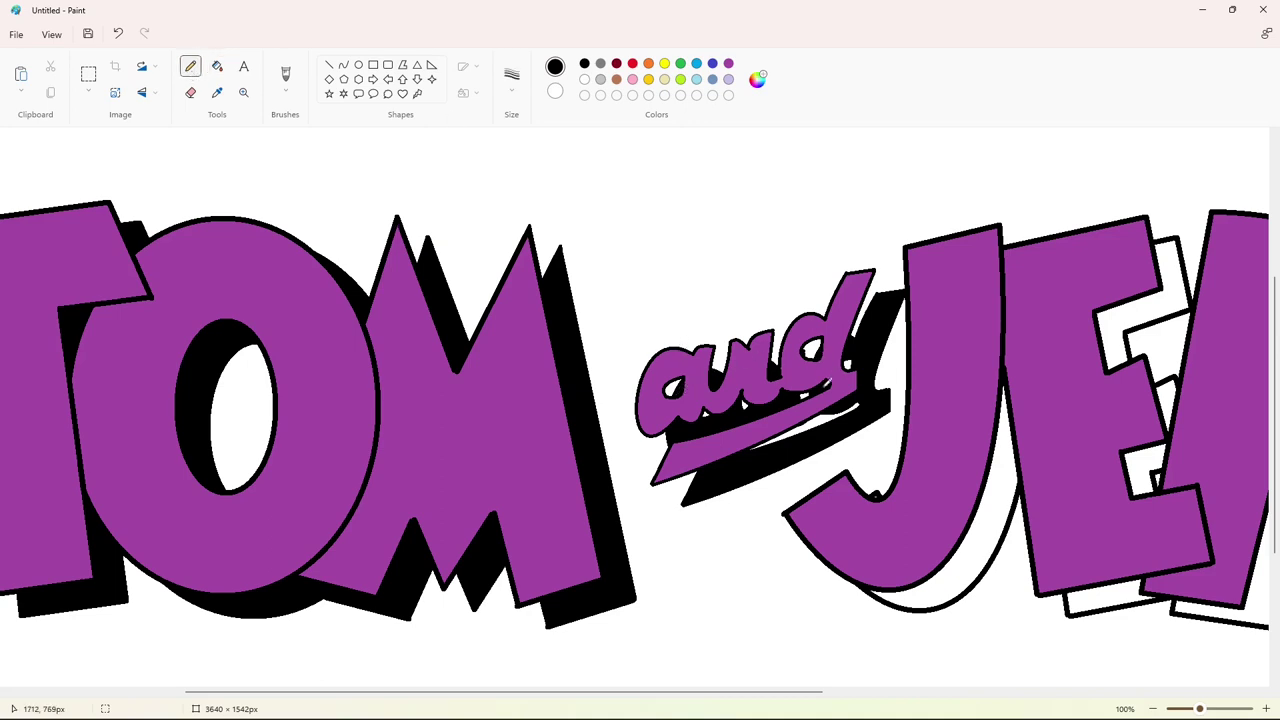
Fill the shadow areas behind the J and E black.
scroll(838, 363, "right", 5)
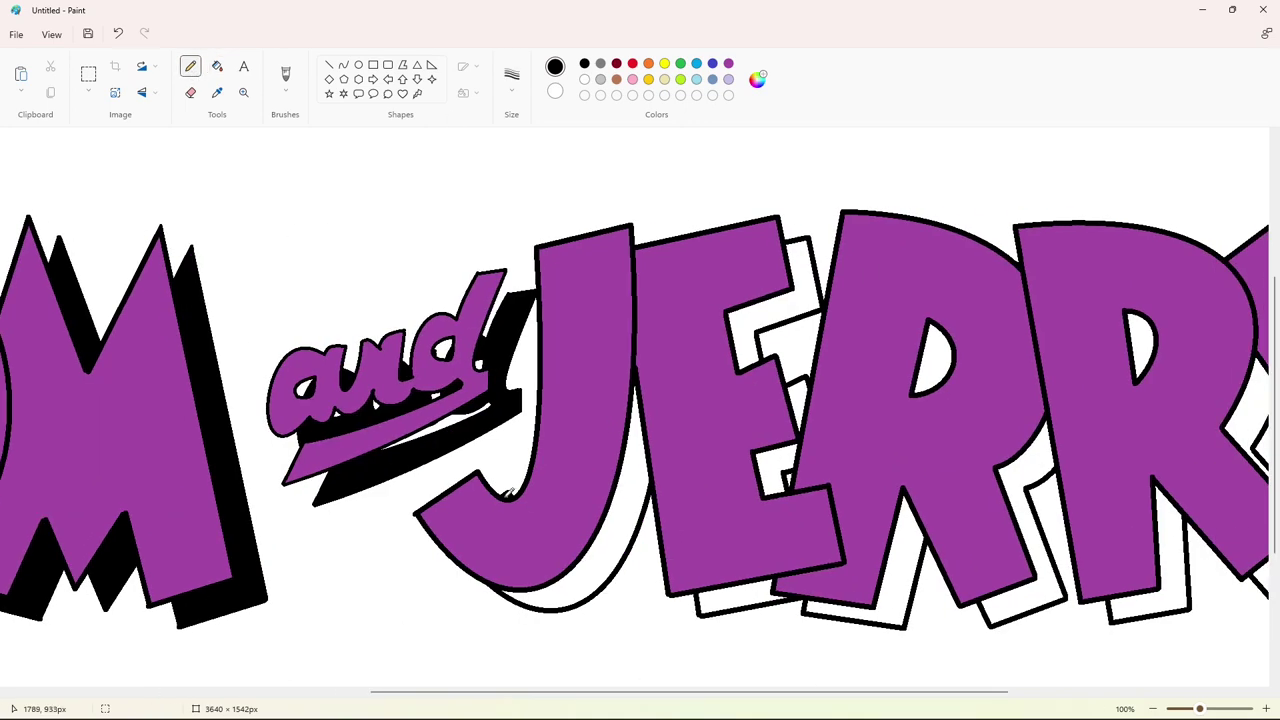
left_click(217, 66)
left_click(752, 321)
left_click(800, 393)
left_click(750, 590)
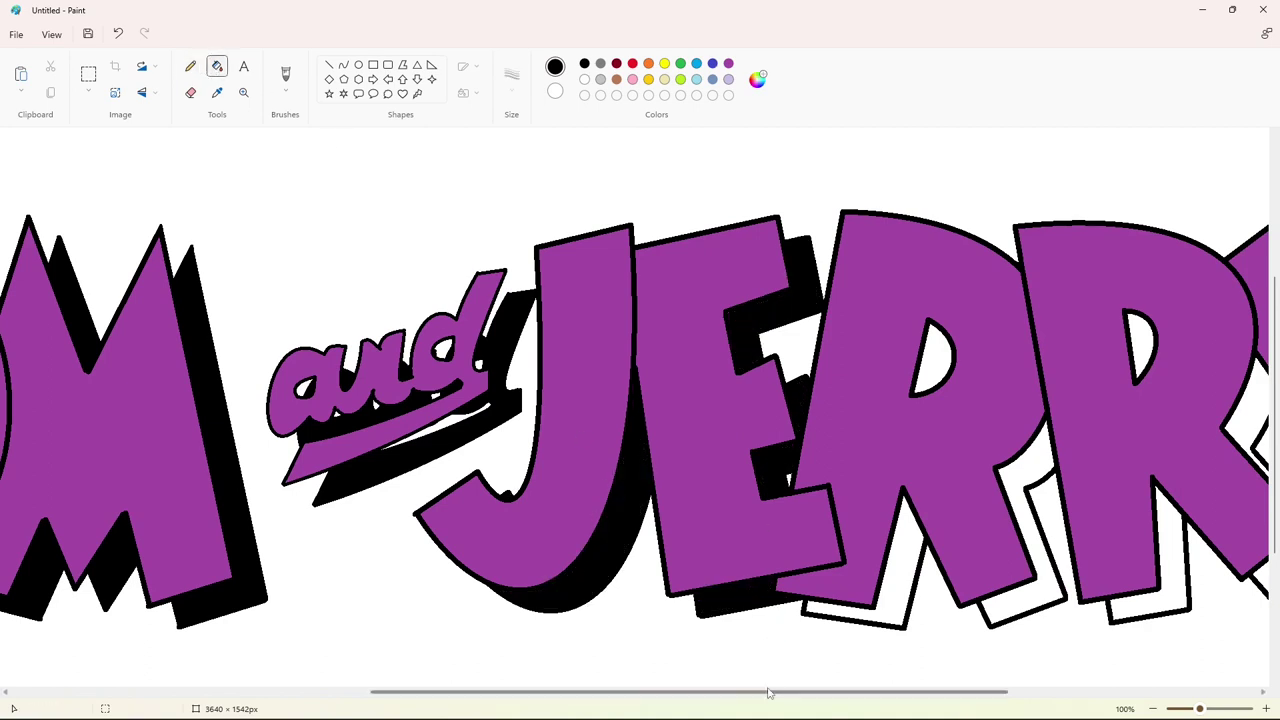
left_click(737, 570)
left_click(769, 362)
Fill the shadow areas behind both R's and the Y black, including the openings inside the R's.
left_click_drag(770, 692, 931, 690)
left_click(857, 502)
left_click(787, 345)
left_click(795, 605)
left_click(898, 420)
left_click(915, 572)
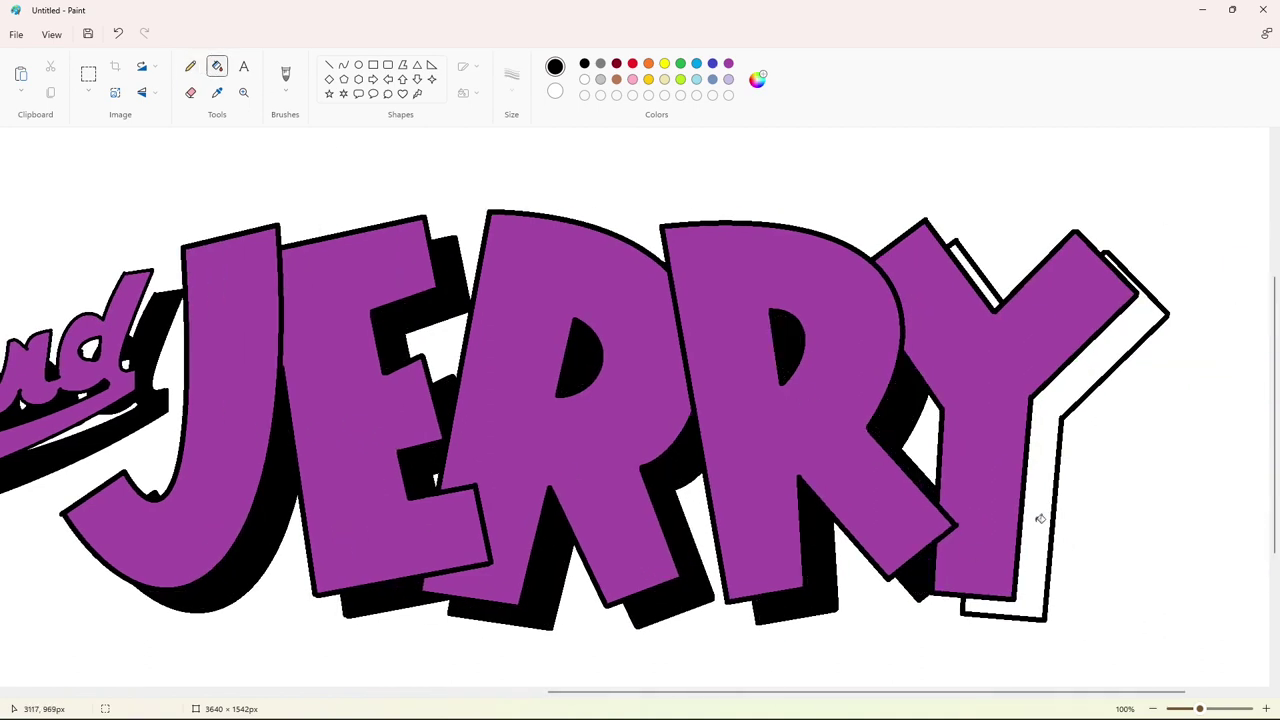
left_click(1040, 512)
left_click(975, 272)
Recolour the purple fills of the letters T, O and M and the word "and" with its underline red.
scroll(788, 423, "down", 2)
left_click(633, 64)
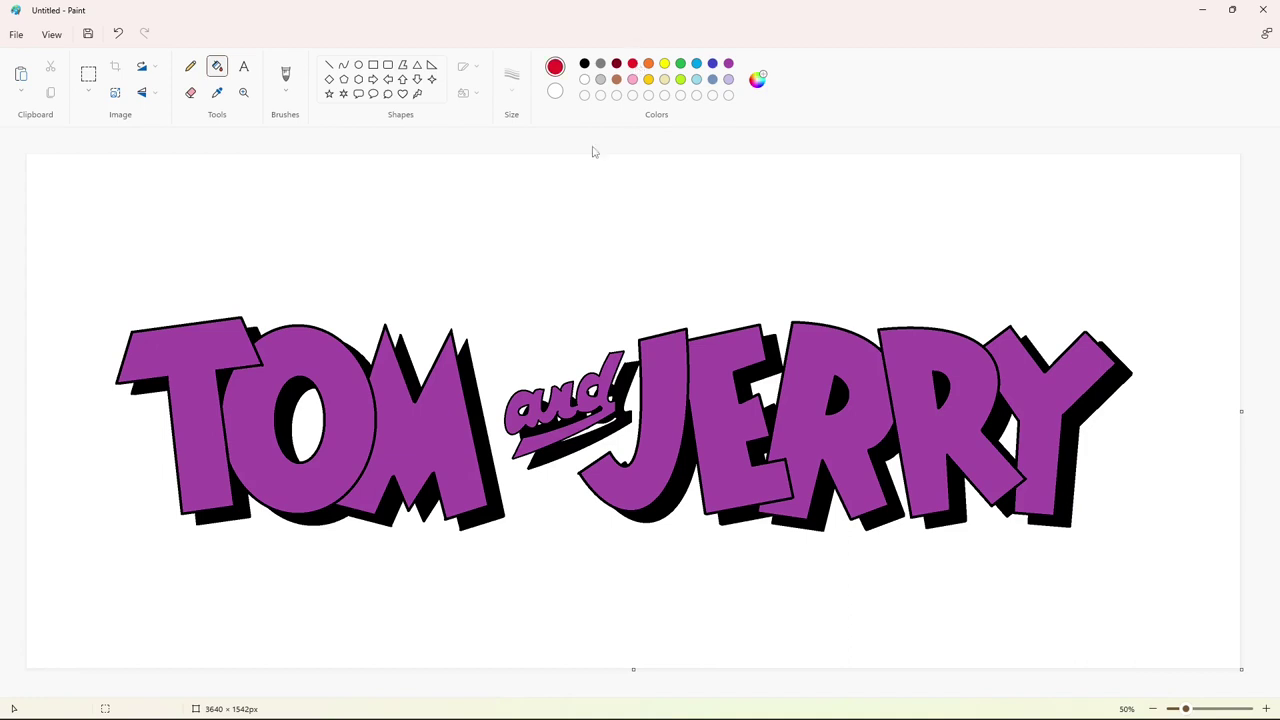
left_click(195, 345)
left_click(362, 400)
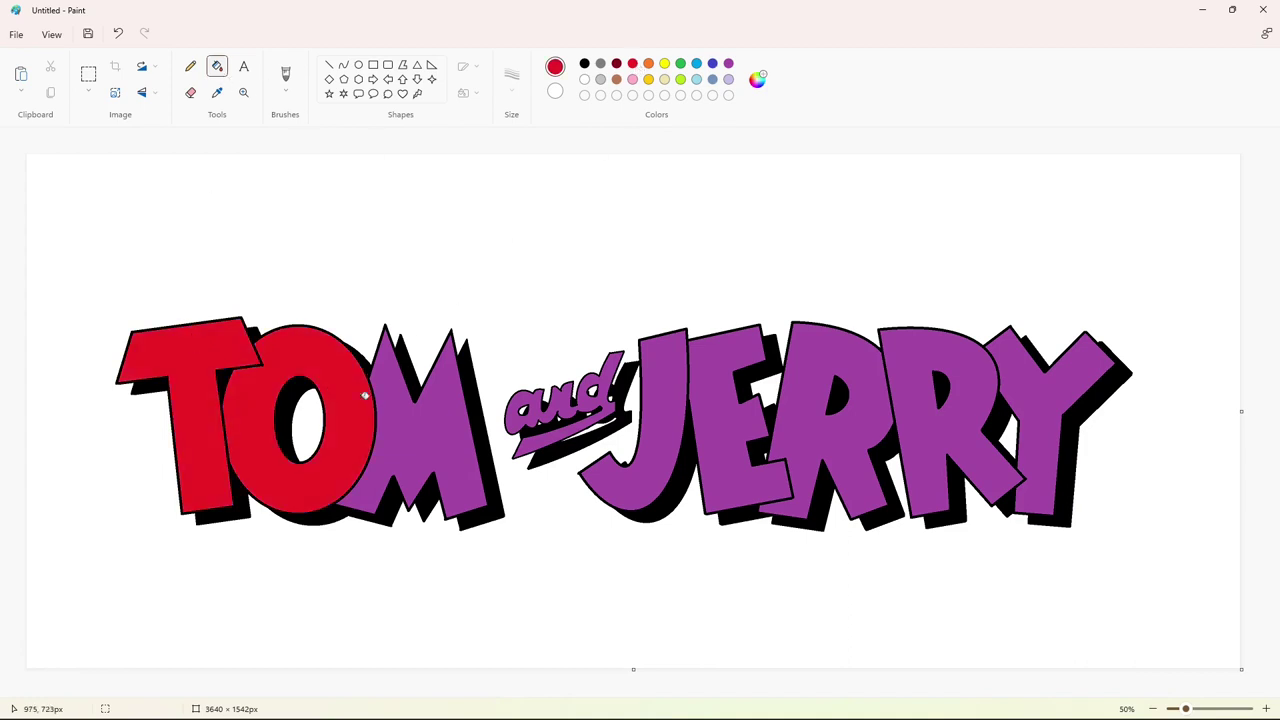
left_click(398, 416)
left_click(538, 410)
Recolour the purple fills of the J, E, both R's and the Y in "JERRY" red.
left_click(669, 410)
left_click(708, 411)
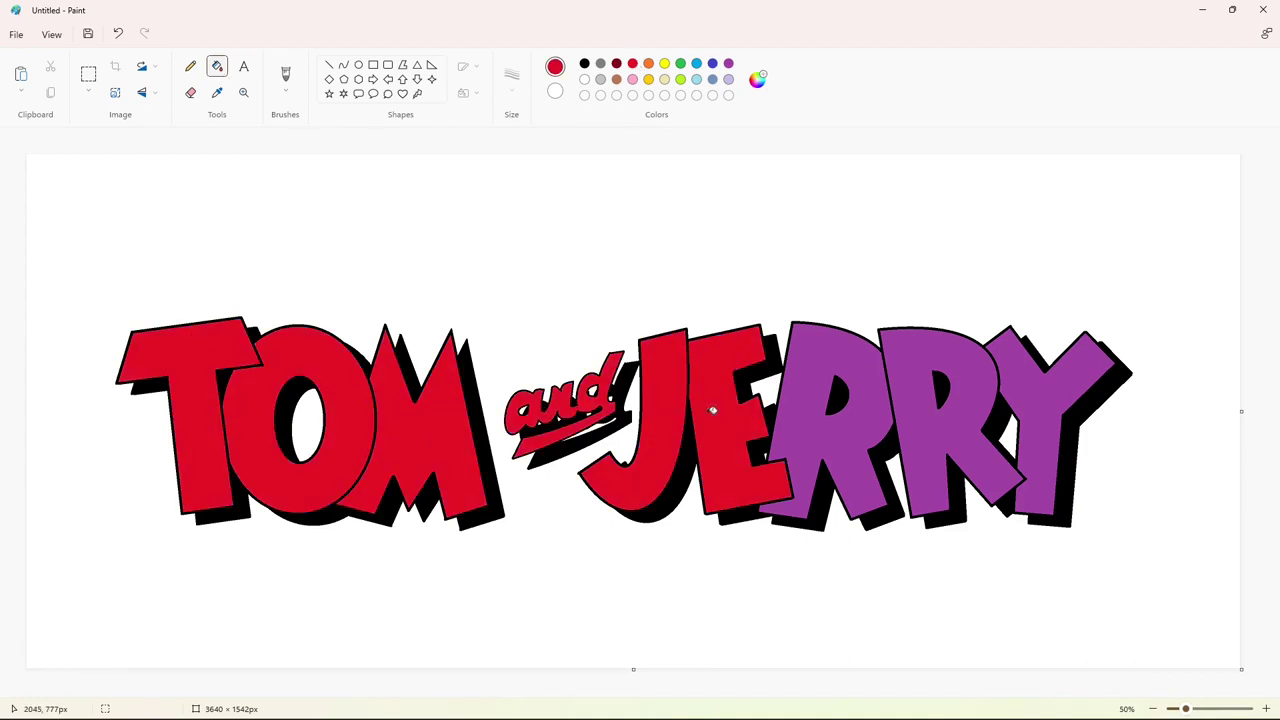
left_click(778, 407)
left_click(909, 412)
left_click(1031, 420)
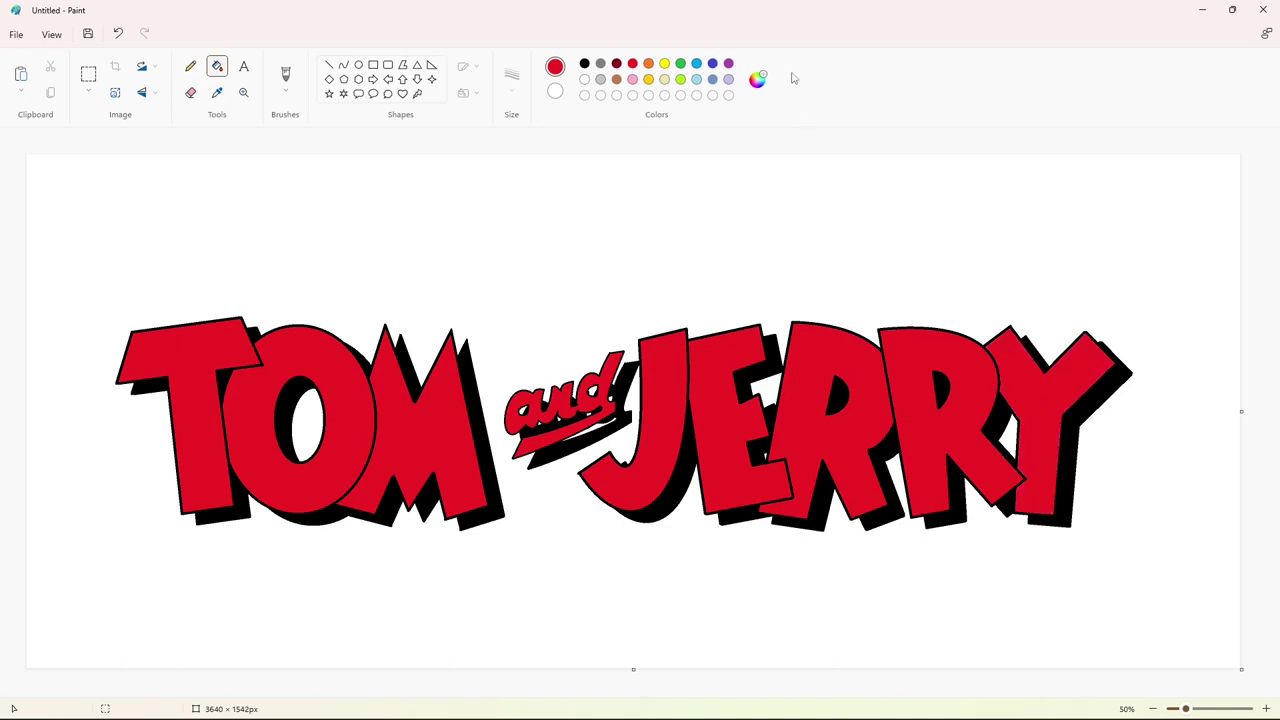